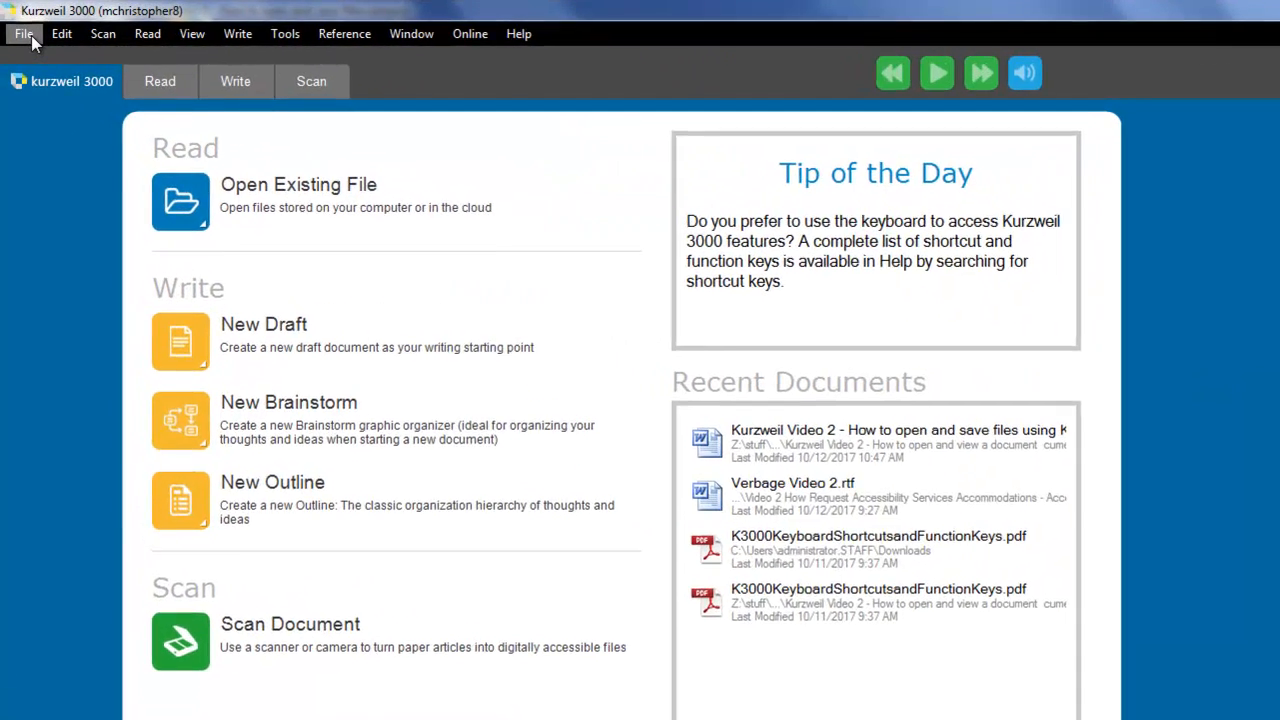
Examine the available ways to open an existing file, including opening from the local computer.
click(22, 37)
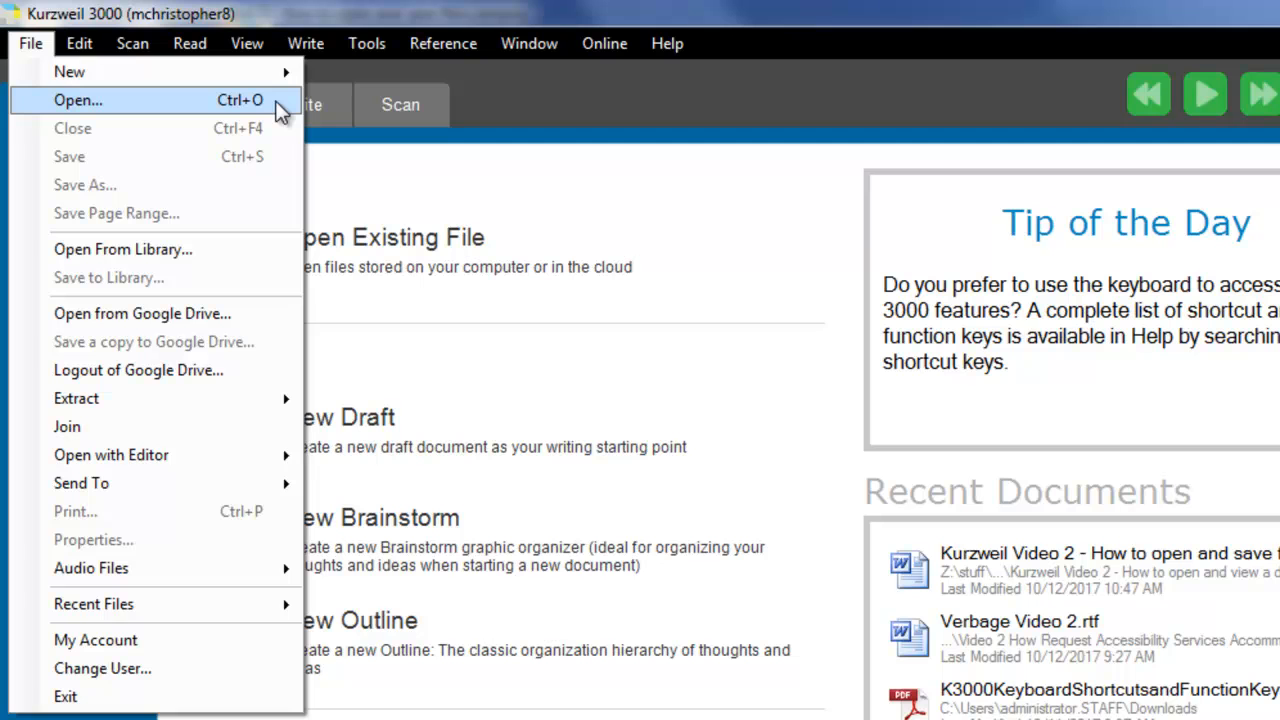
click(620, 239)
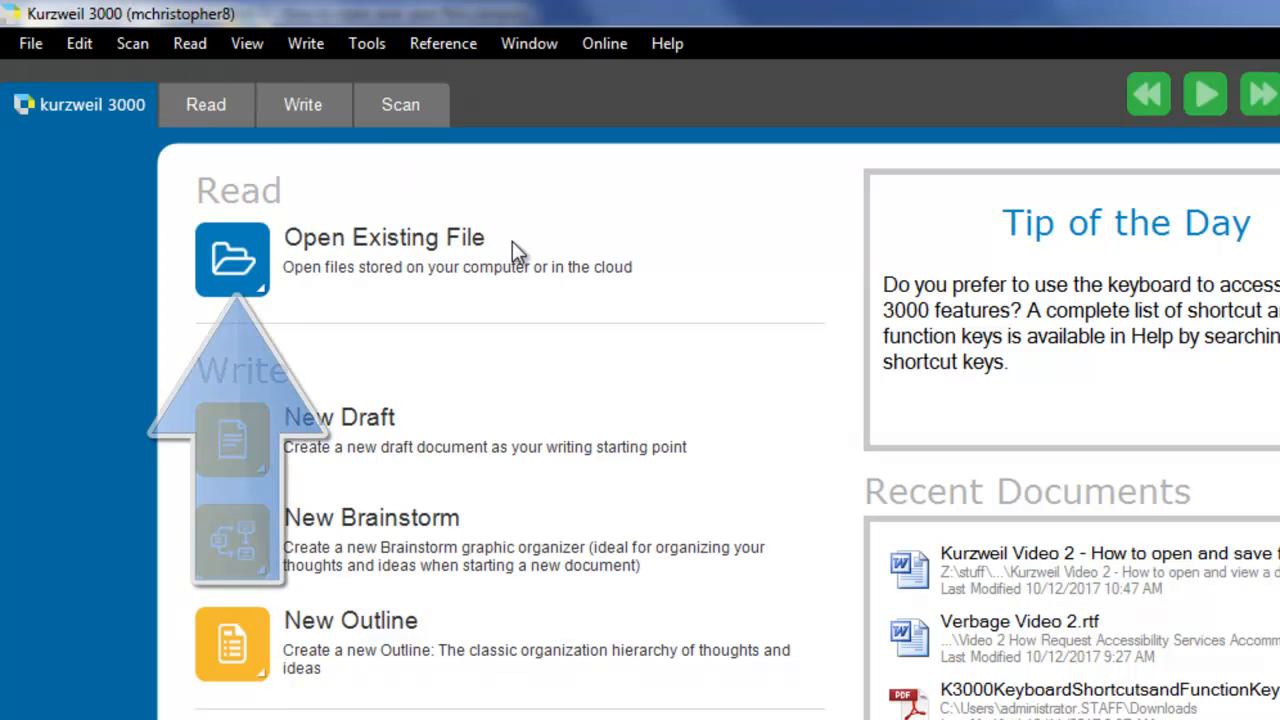
click(245, 288)
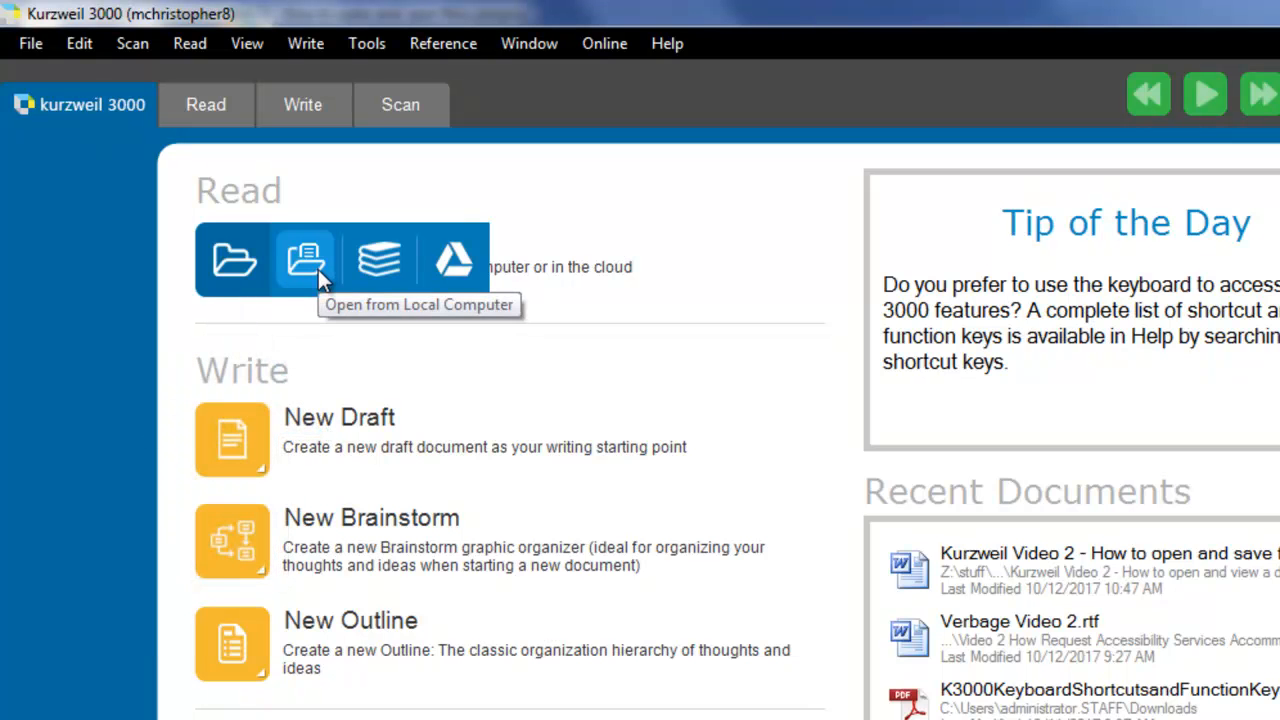
click(211, 117)
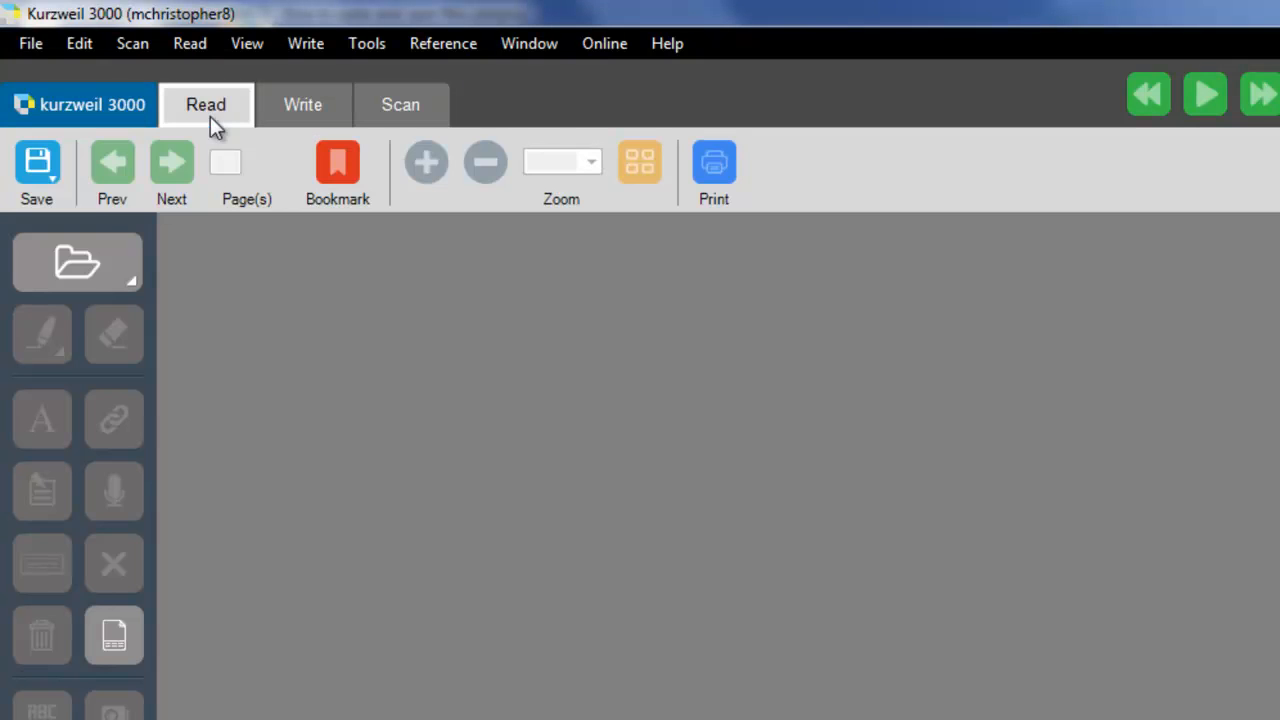
click(101, 253)
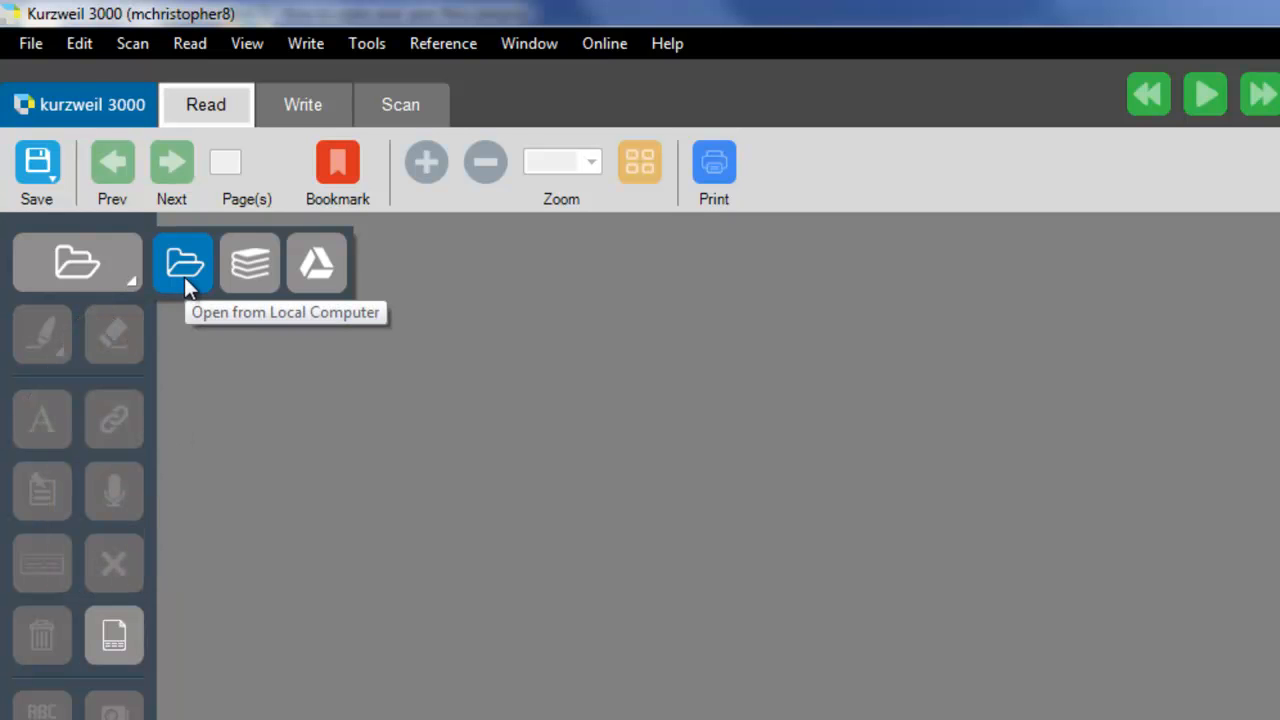
click(111, 105)
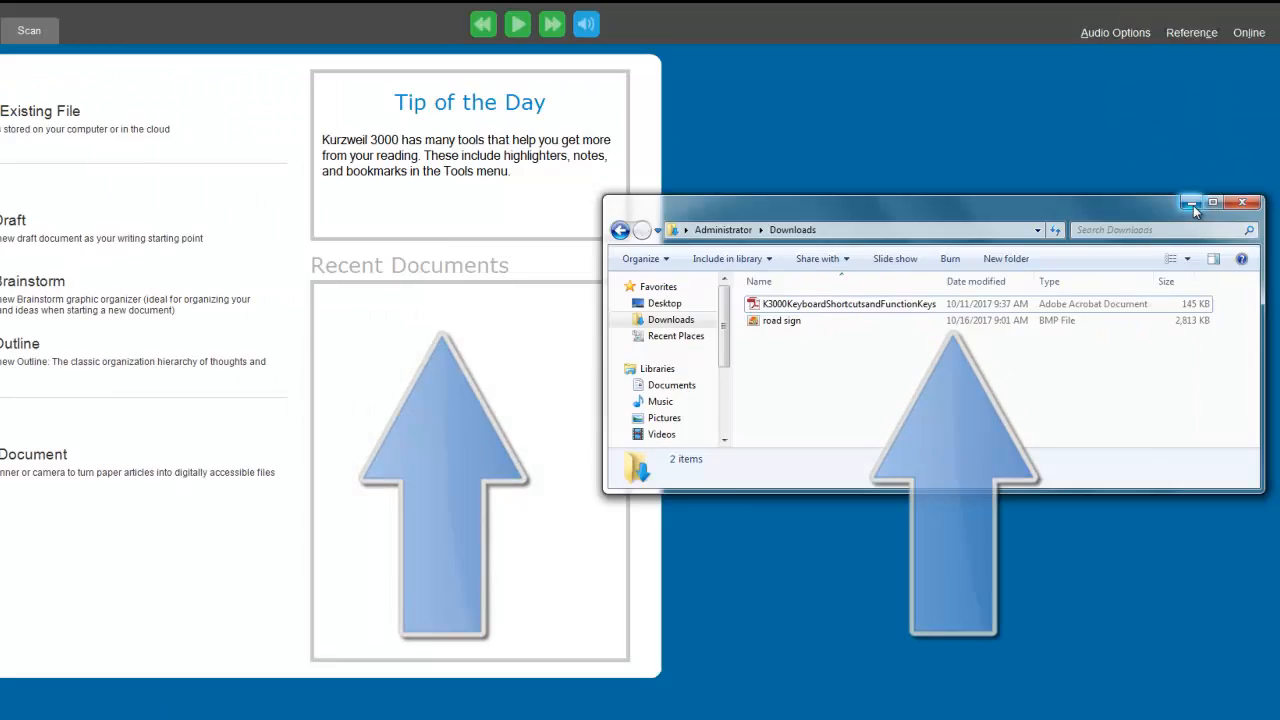
click(1128, 126)
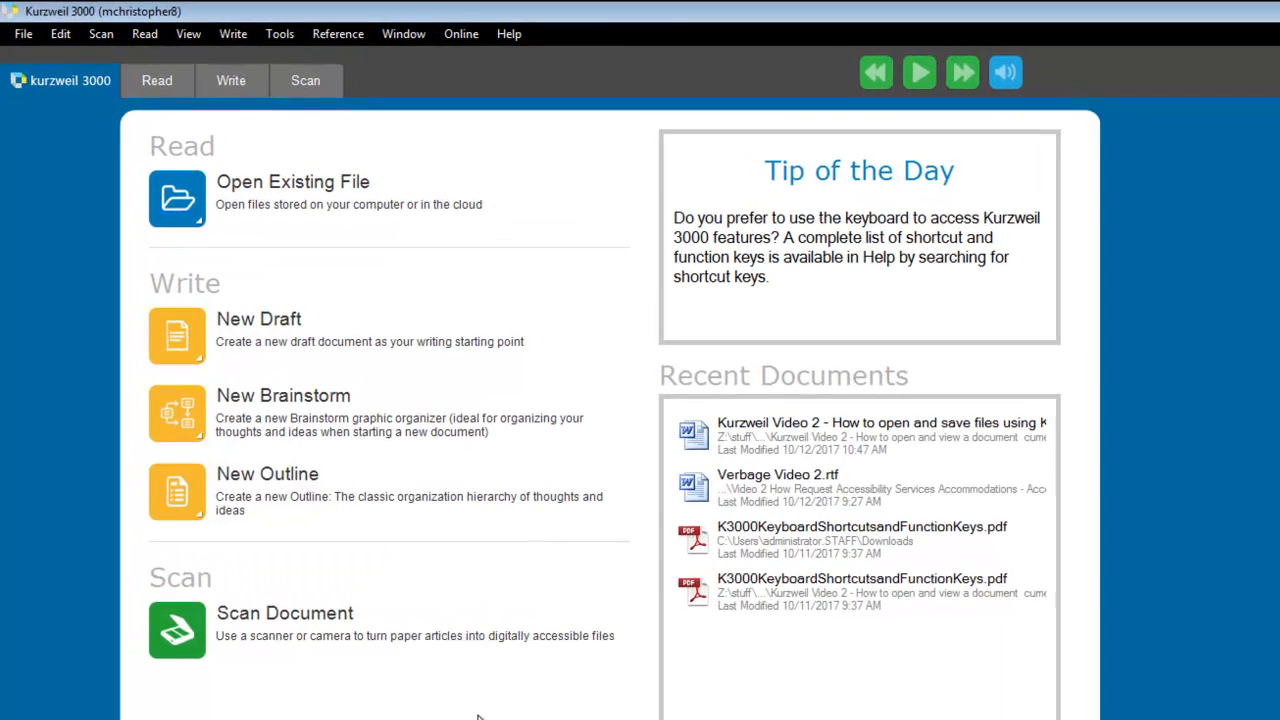
Open K3000KeyboardShortcutsandFunctionKeys.pdf with the recognition page range set from page 1 to page 4.
click(24, 34)
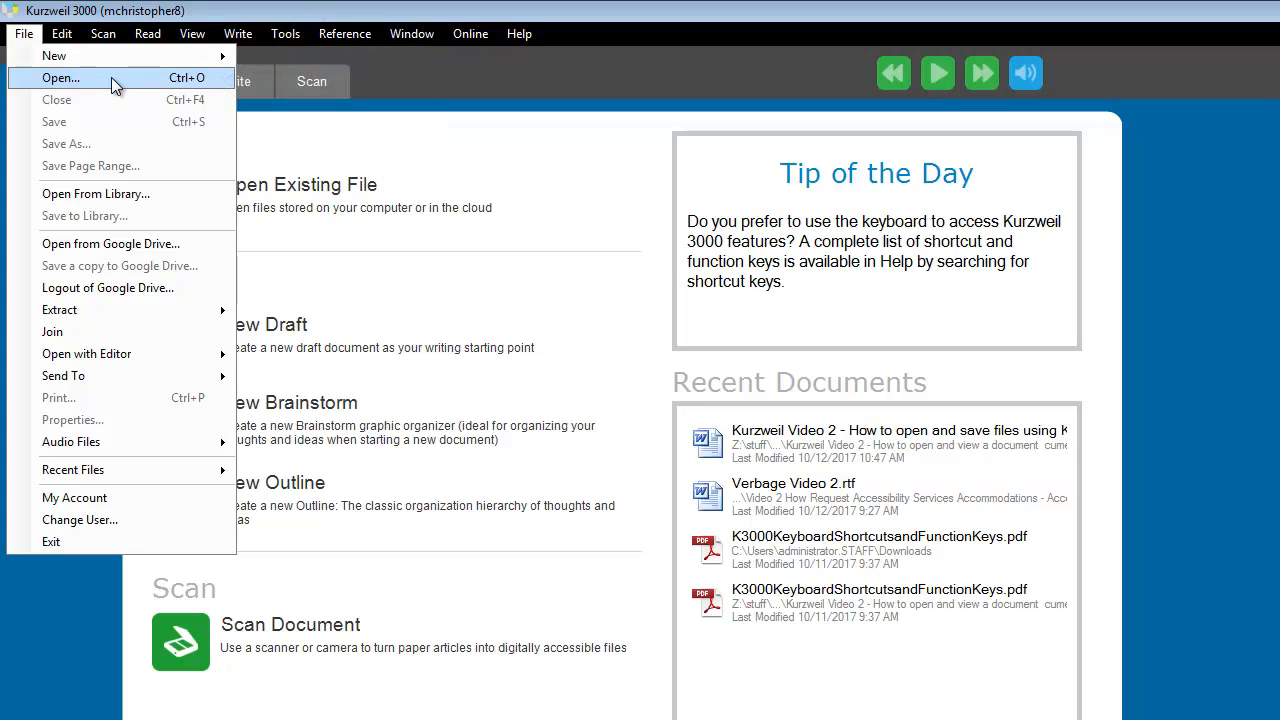
click(111, 77)
click(216, 215)
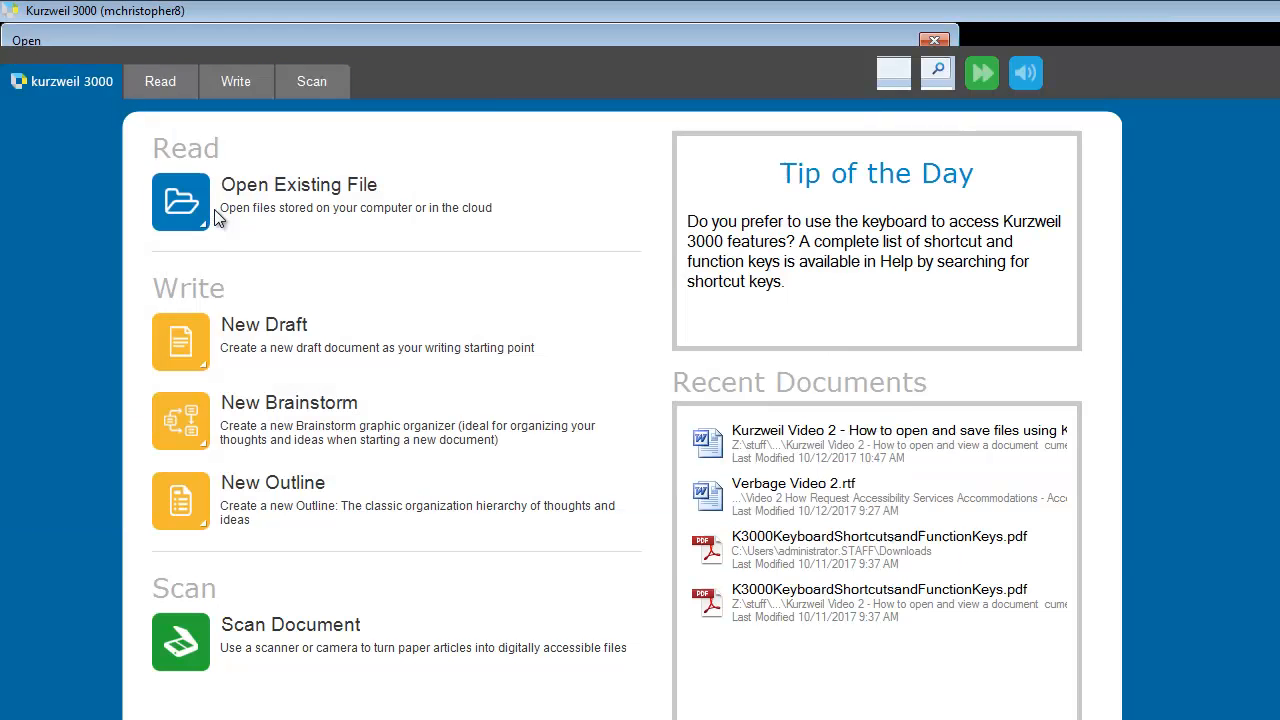
drag(240, 44, 1005, 243)
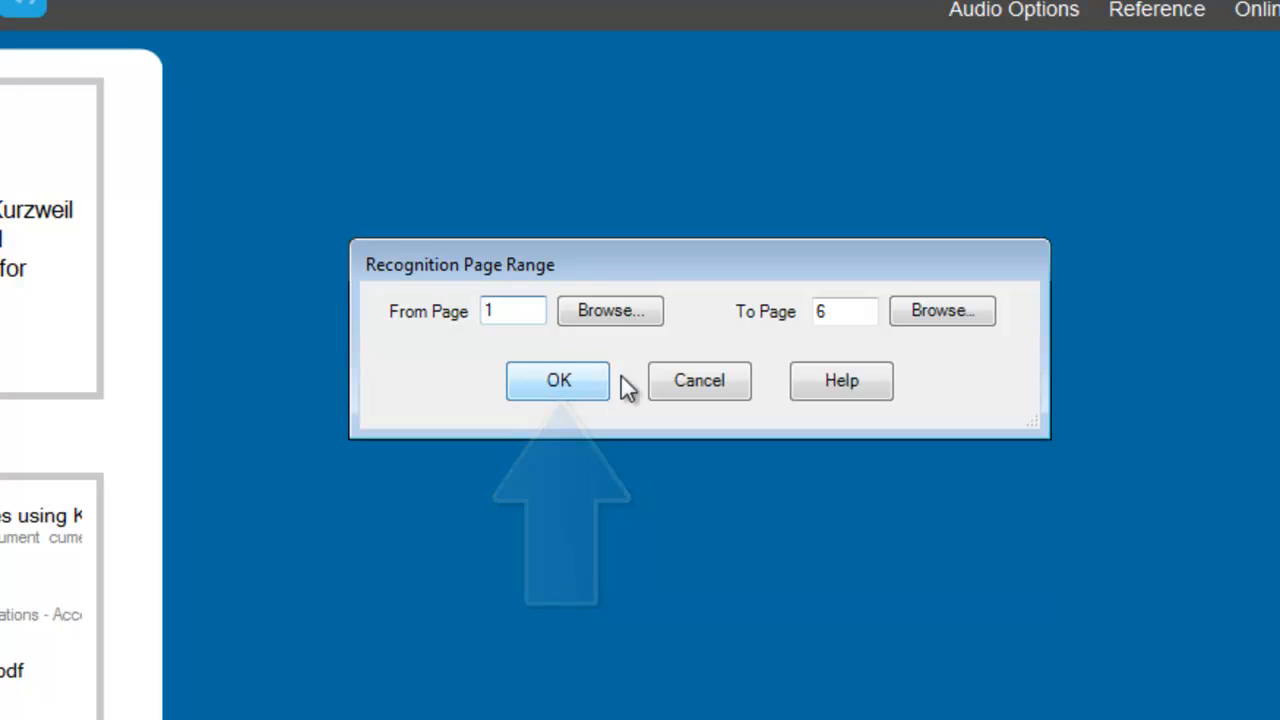
double_click(828, 312)
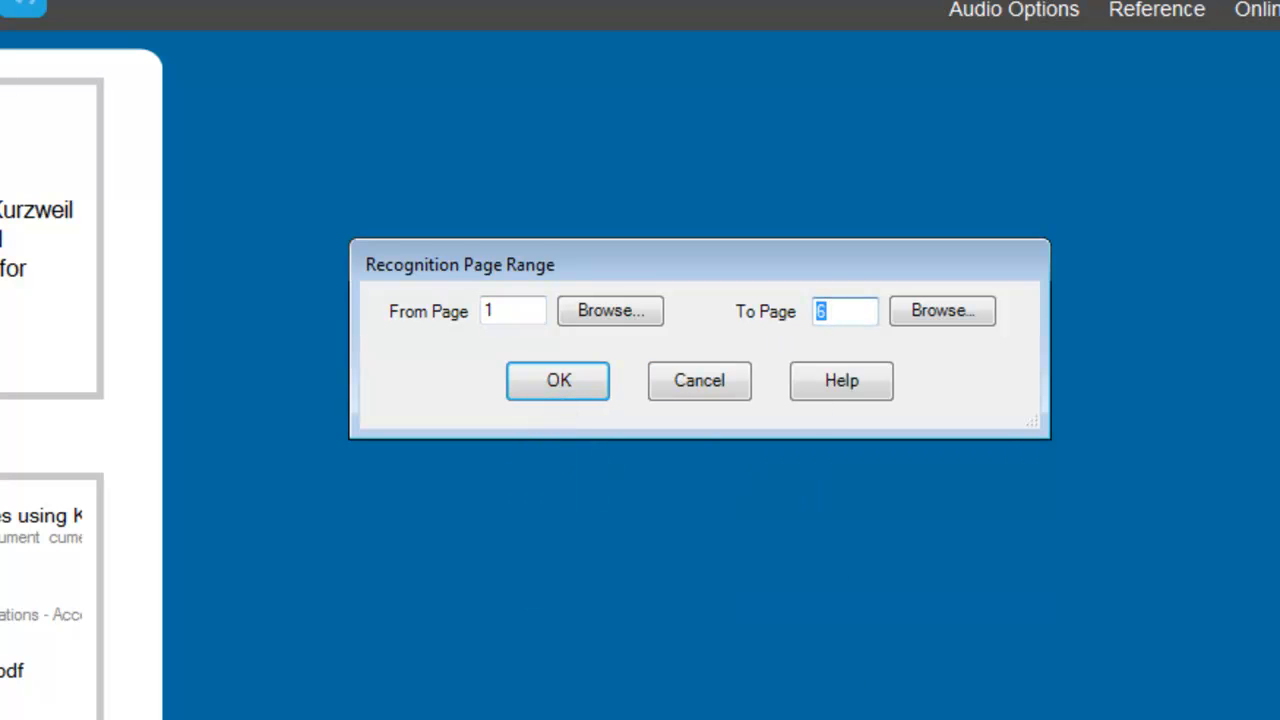
text(4)
click(530, 383)
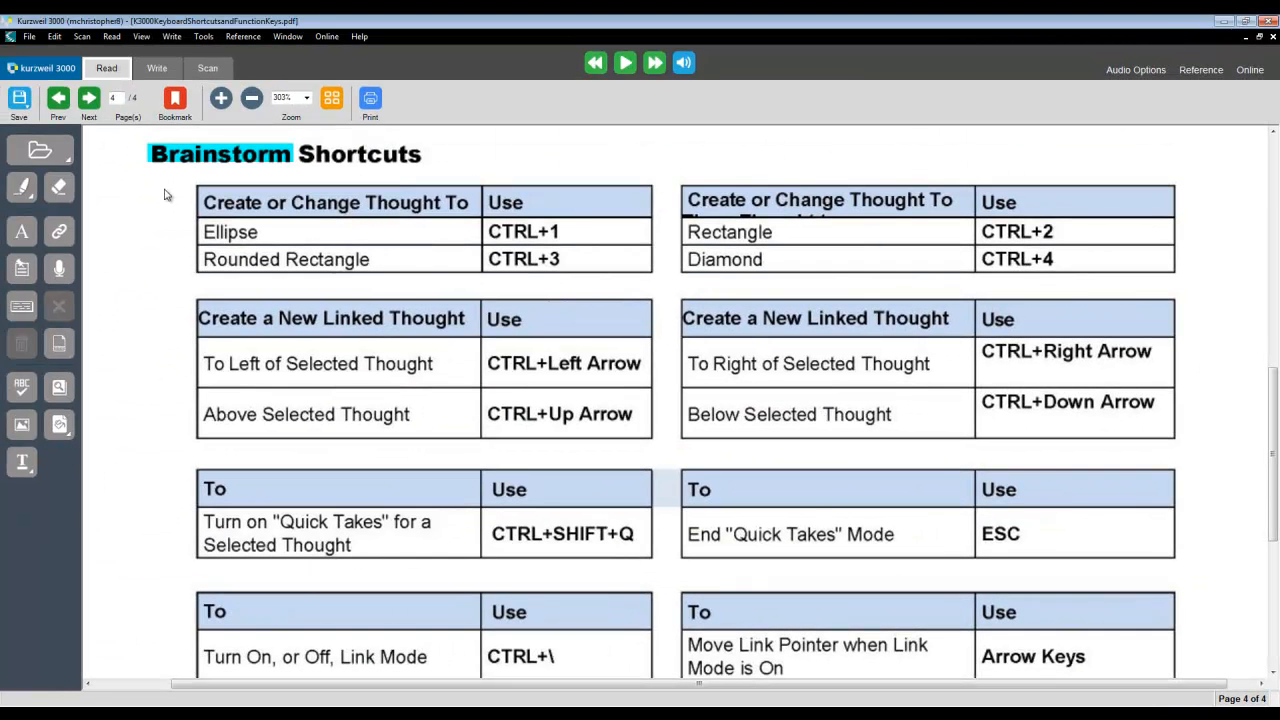
Go to the first page of the keyboard shortcuts document.
click(142, 37)
mouse_move(192, 96)
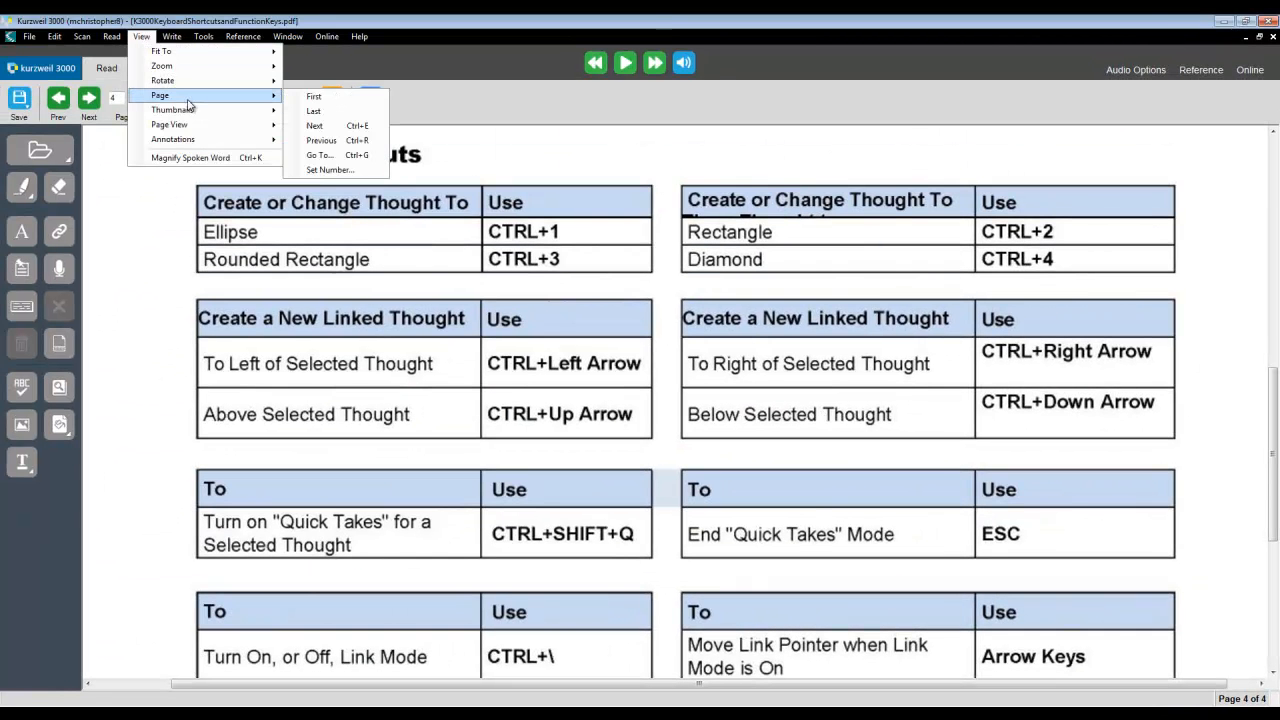
click(307, 98)
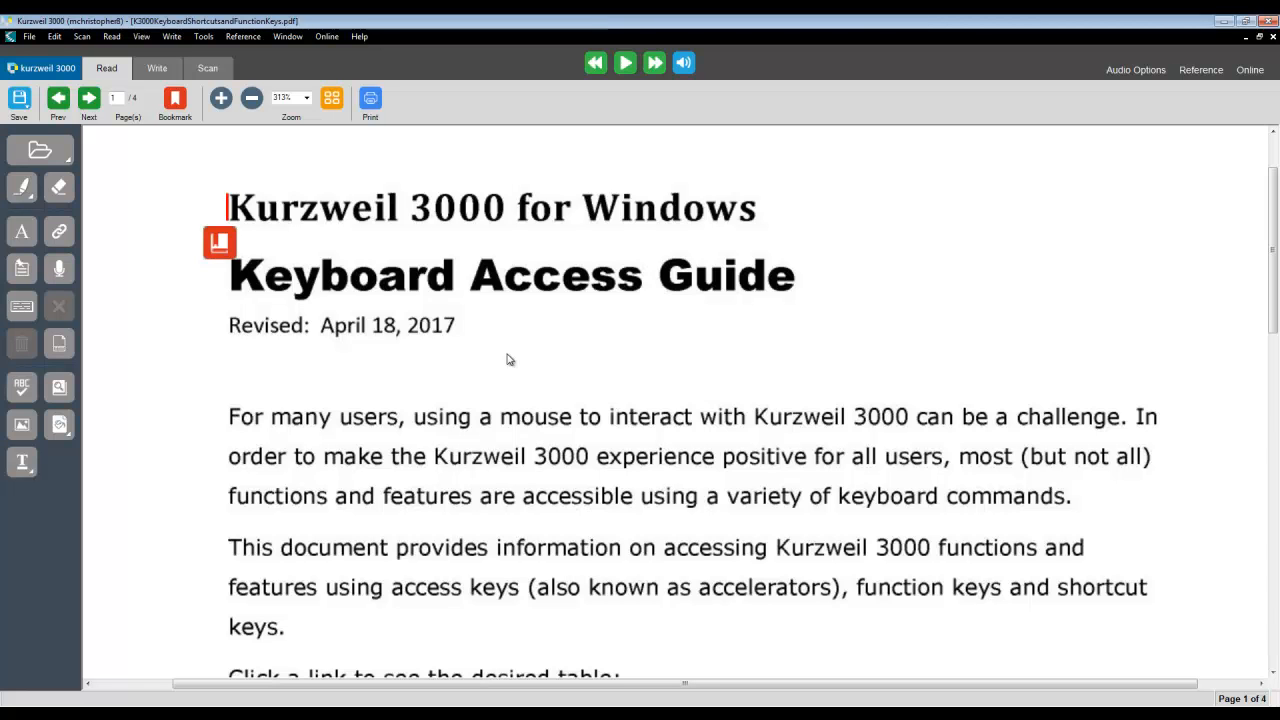
Save the document as K3000KeyboardShortcutsandFunctionKeys in KESI File Format (*.KES) in the Documents library.
click(27, 41)
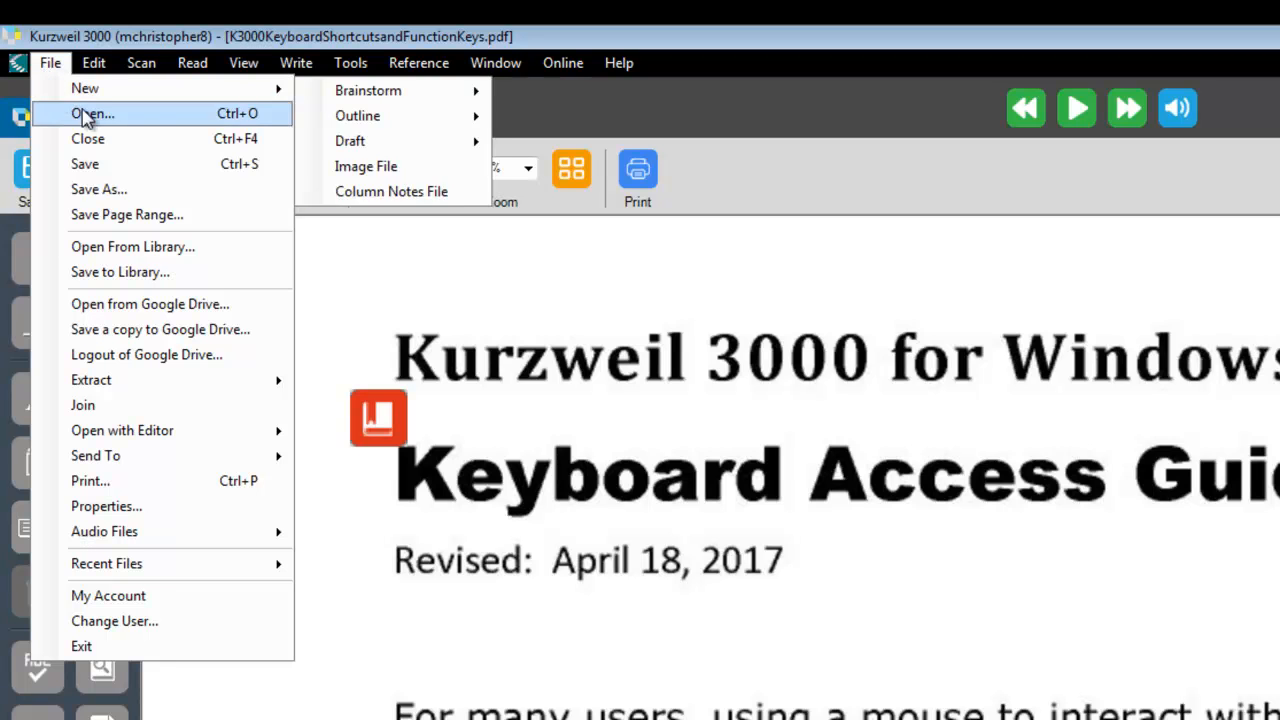
click(123, 168)
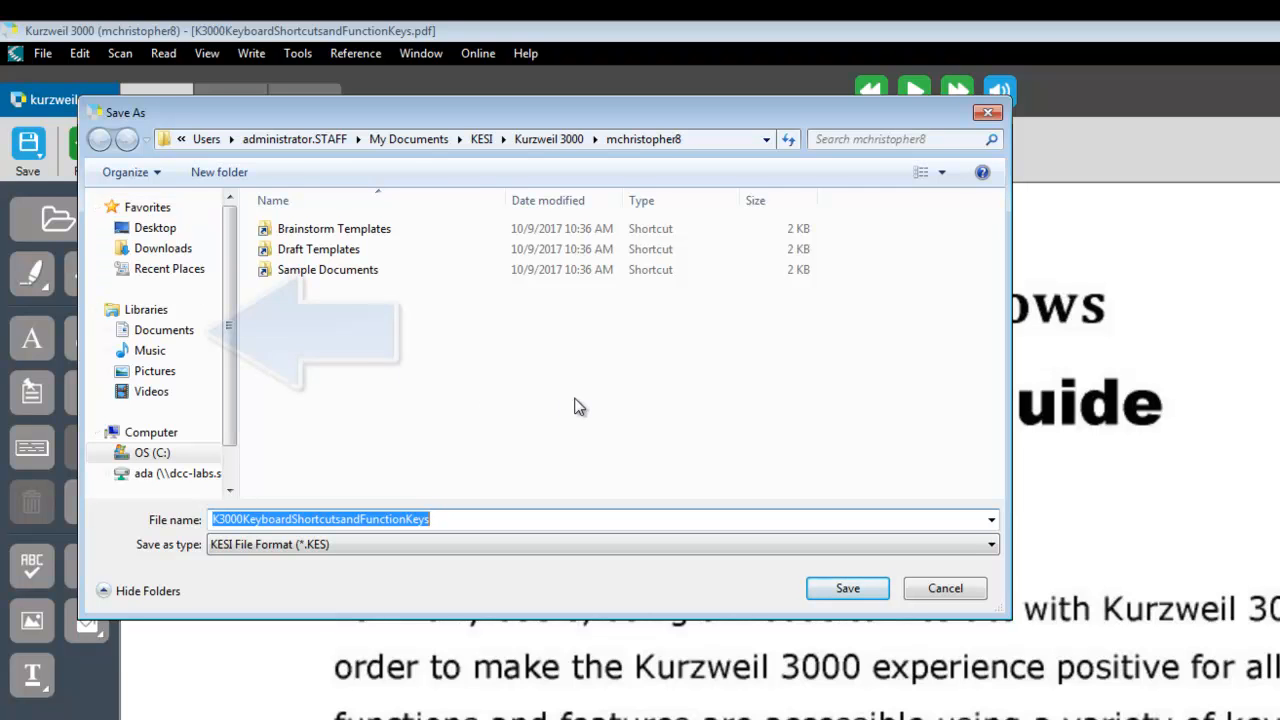
click(197, 333)
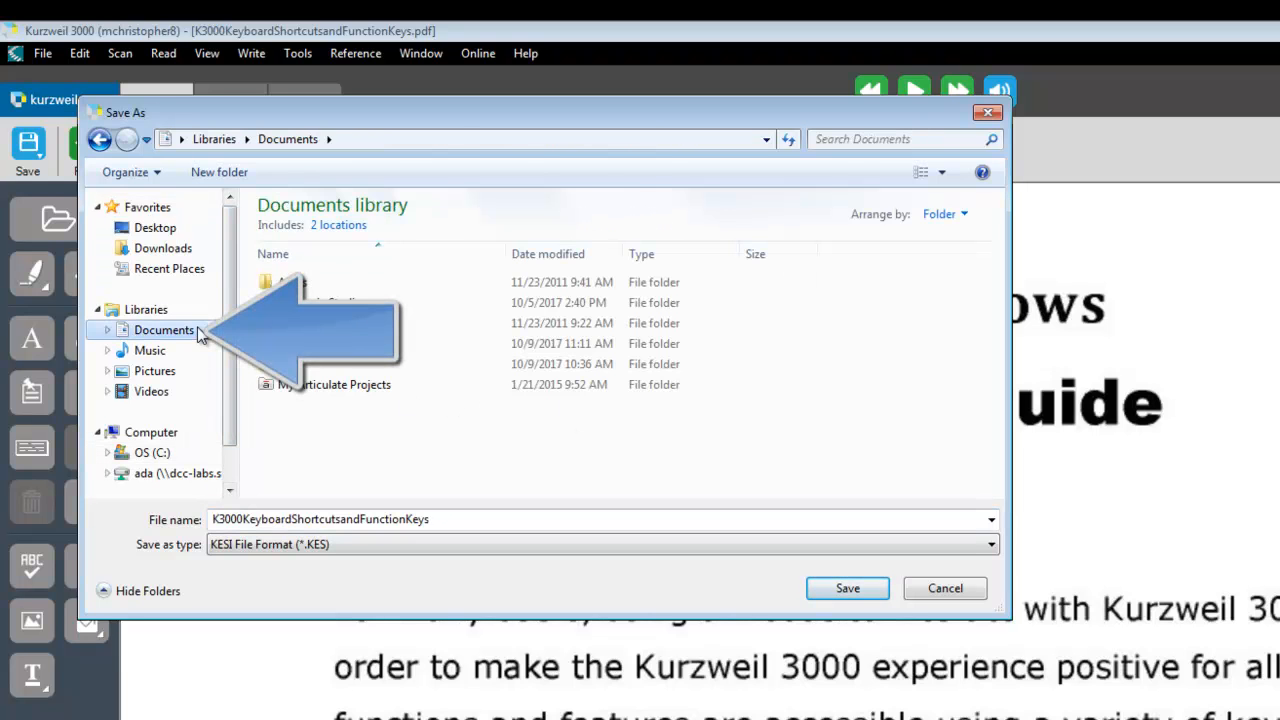
double_click(462, 519)
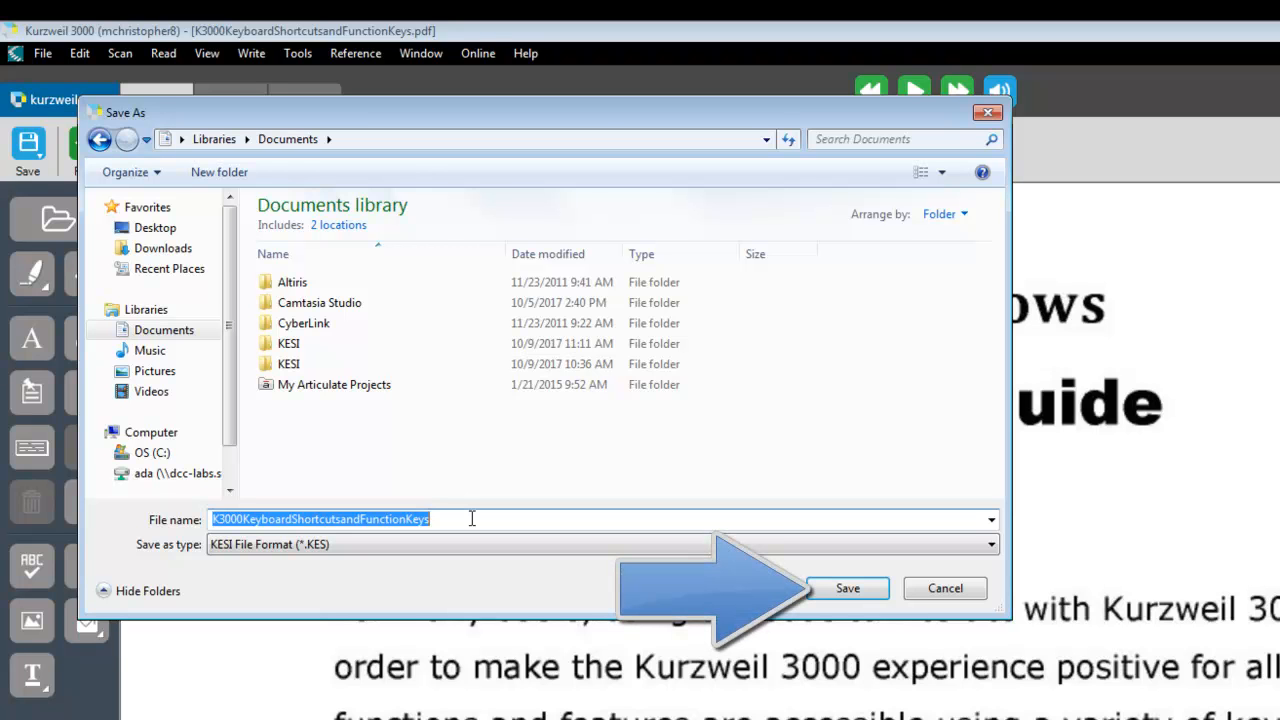
click(846, 589)
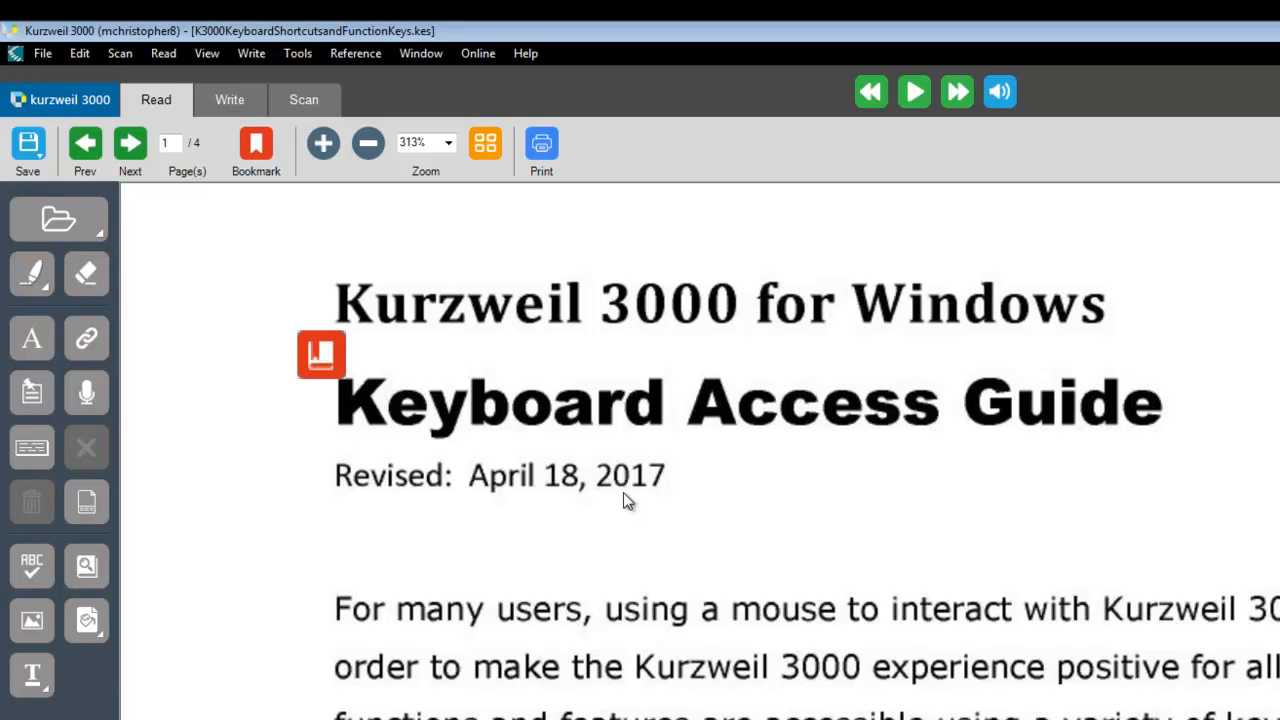
Close the keyboard shortcuts document and return to the home screen.
click(42, 51)
click(40, 116)
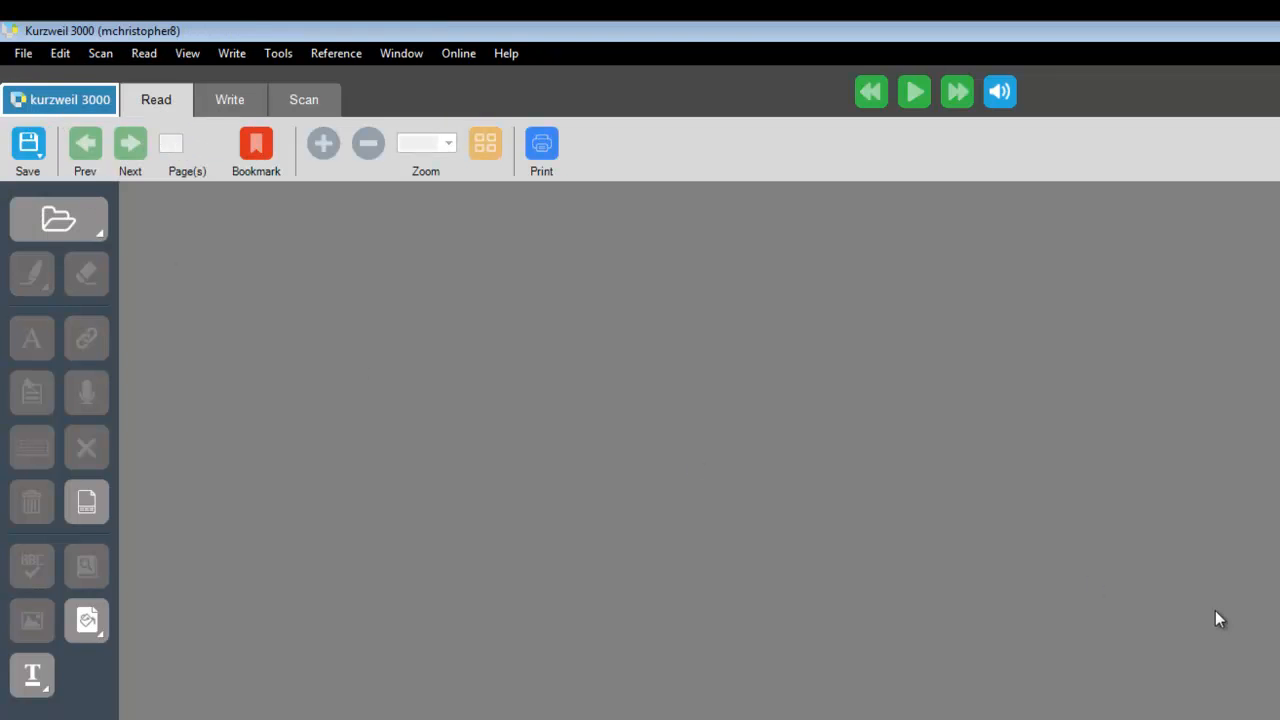
click(68, 101)
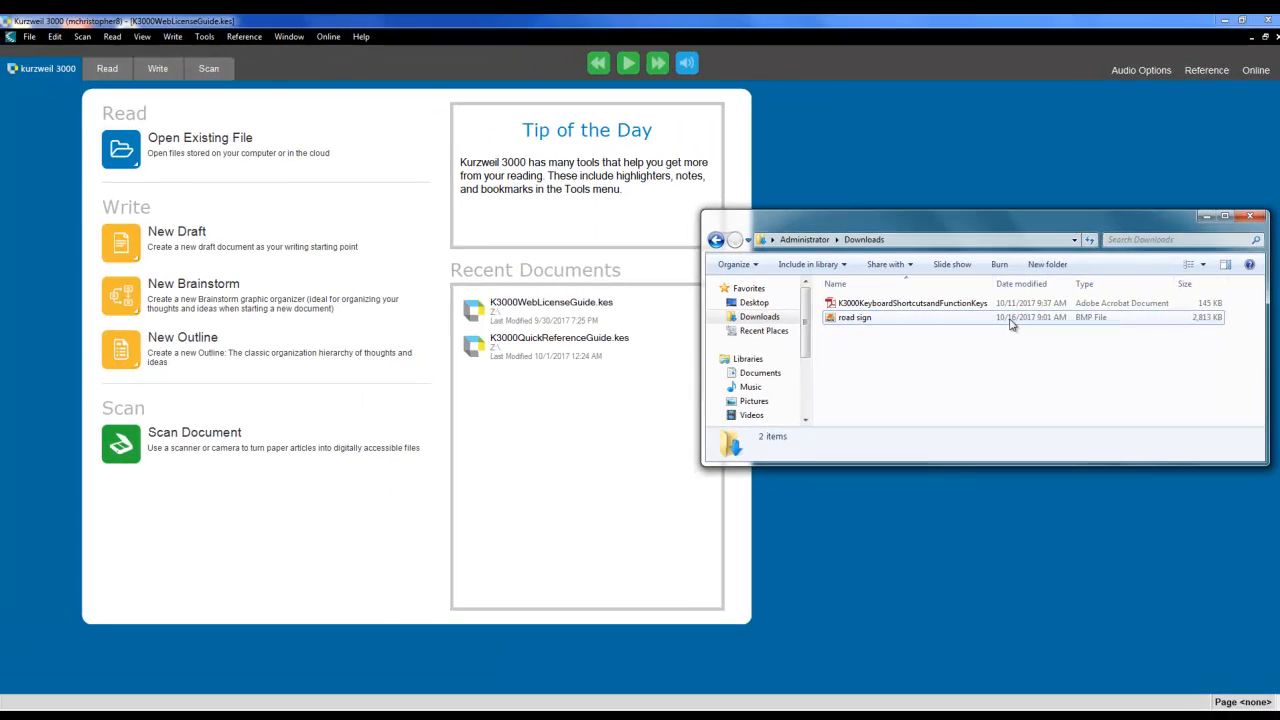
Print the road sign image from the Downloads folder to the KESI Virtual Printer, then close the image and minimize the folder window.
click(903, 322)
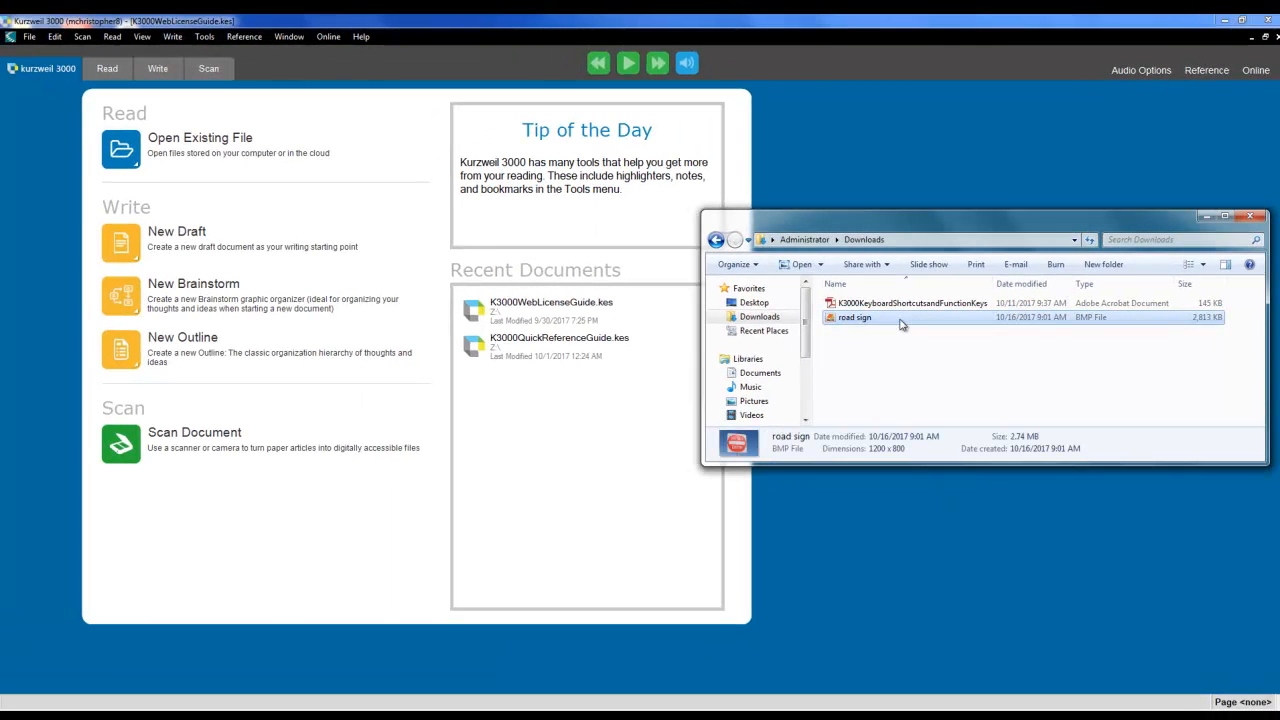
double_click(903, 320)
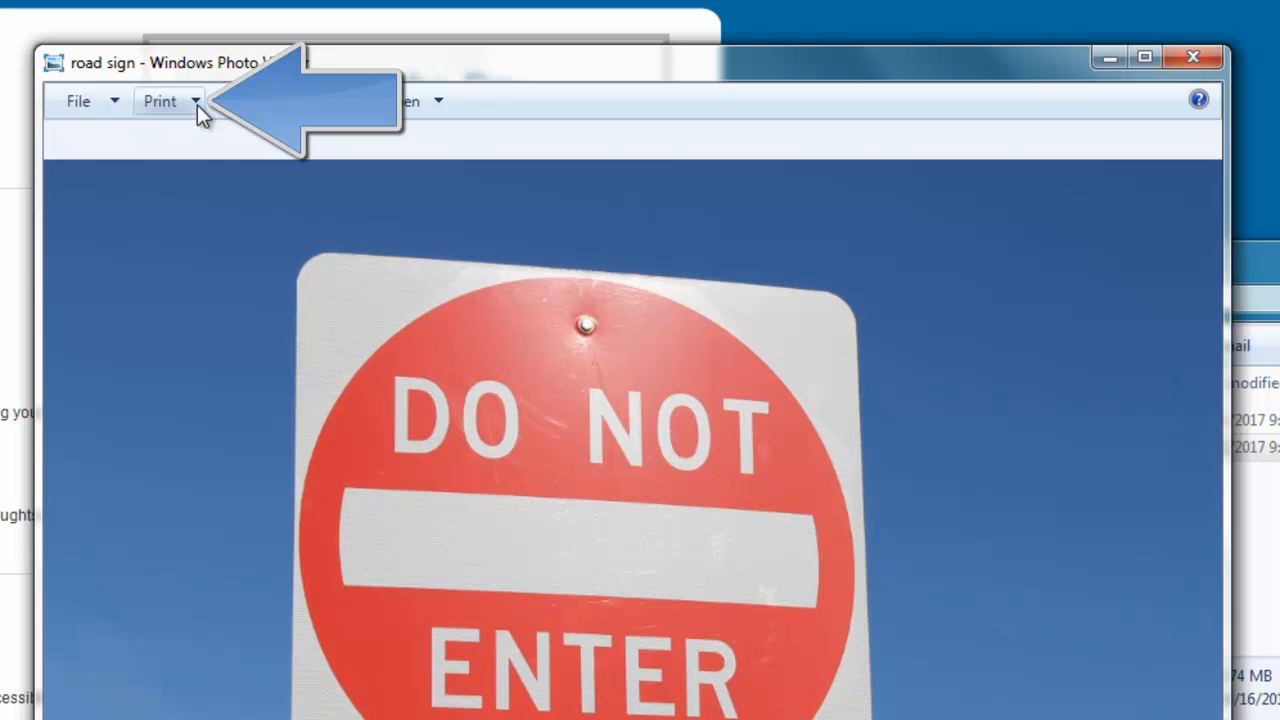
click(197, 104)
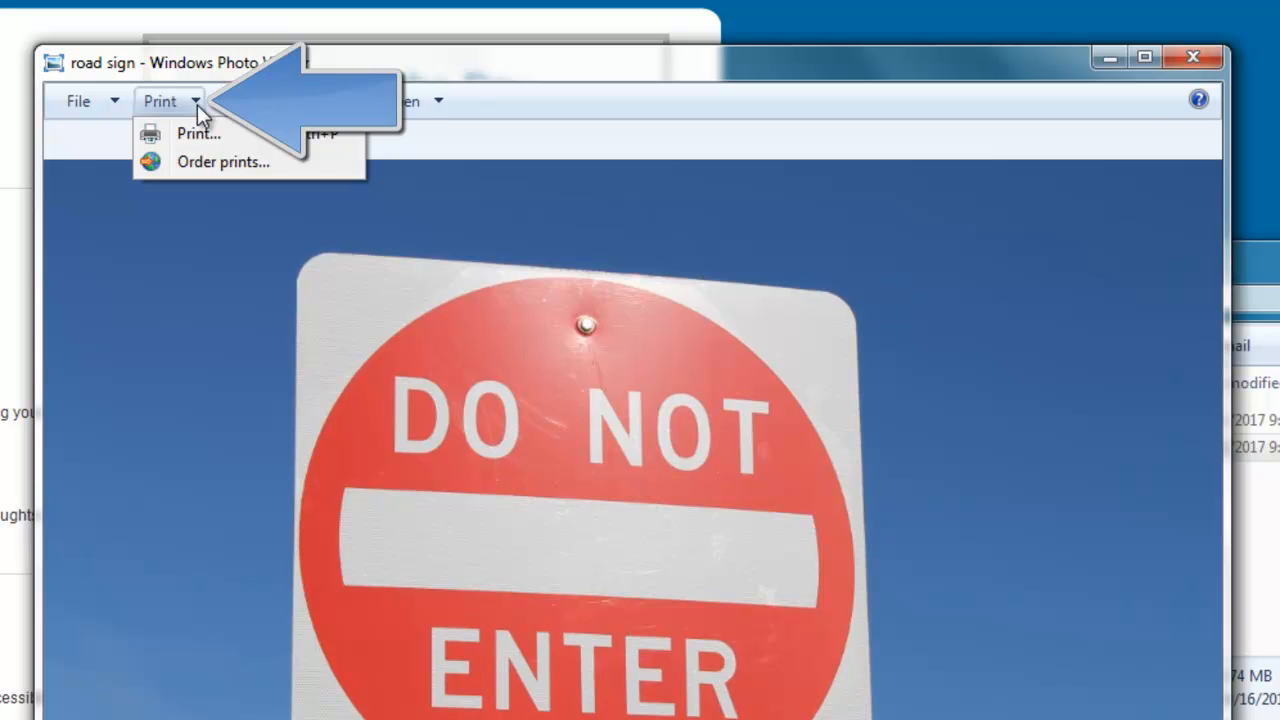
click(256, 134)
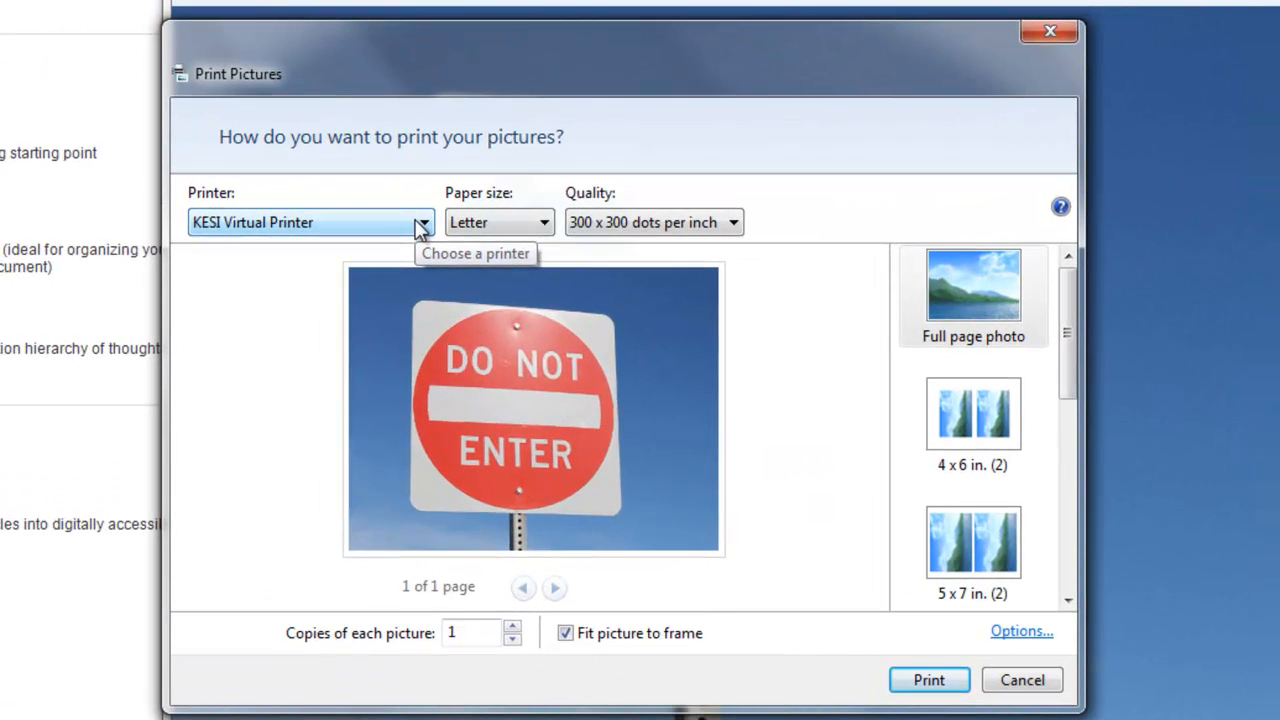
click(422, 224)
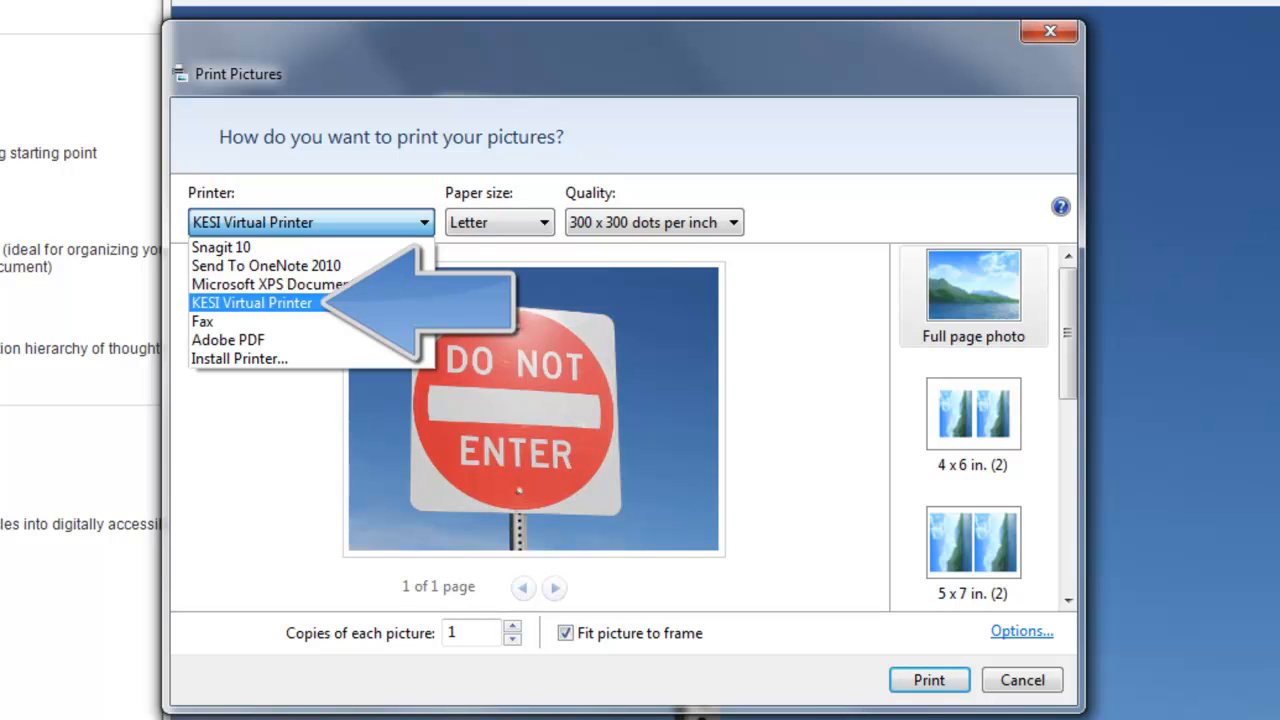
click(366, 303)
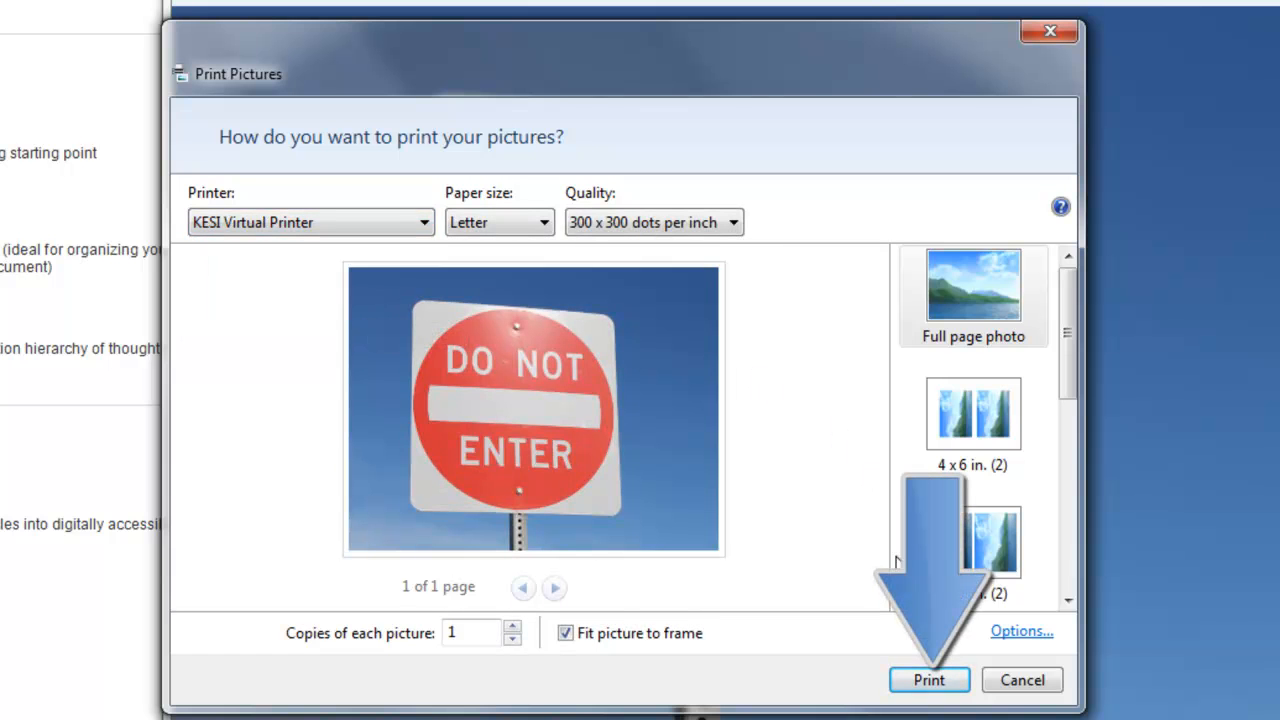
click(929, 681)
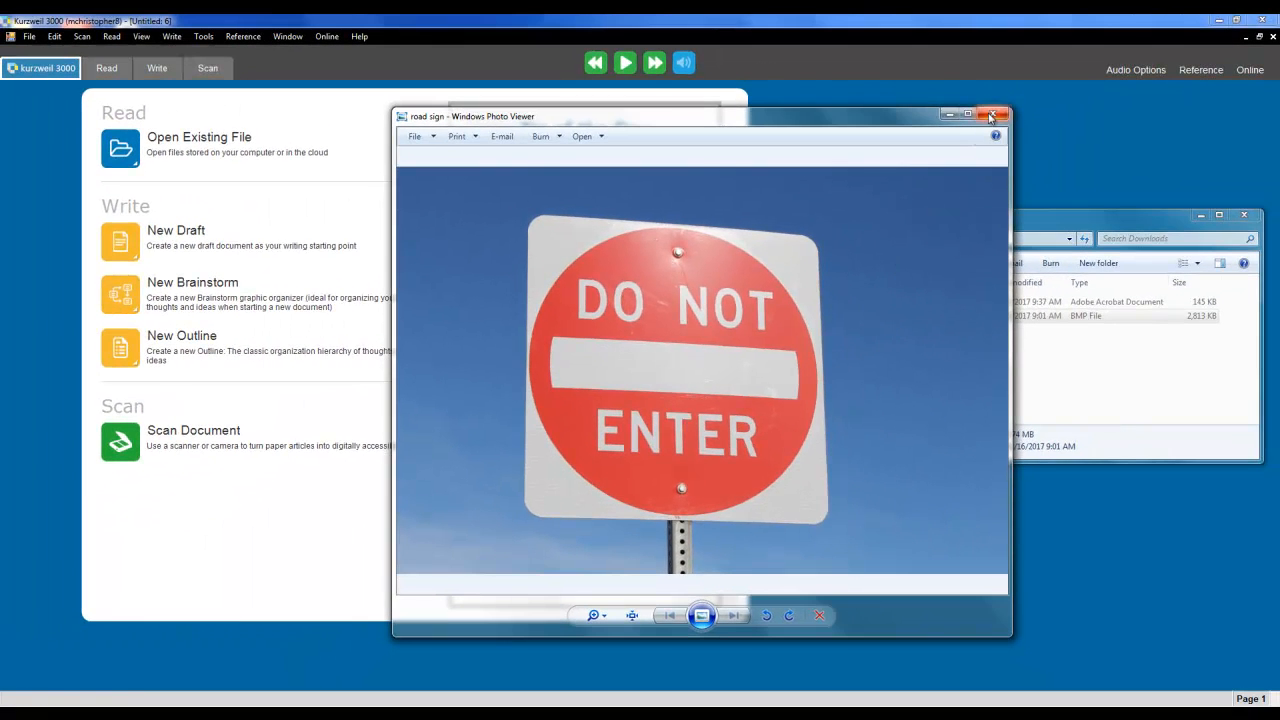
click(1135, 11)
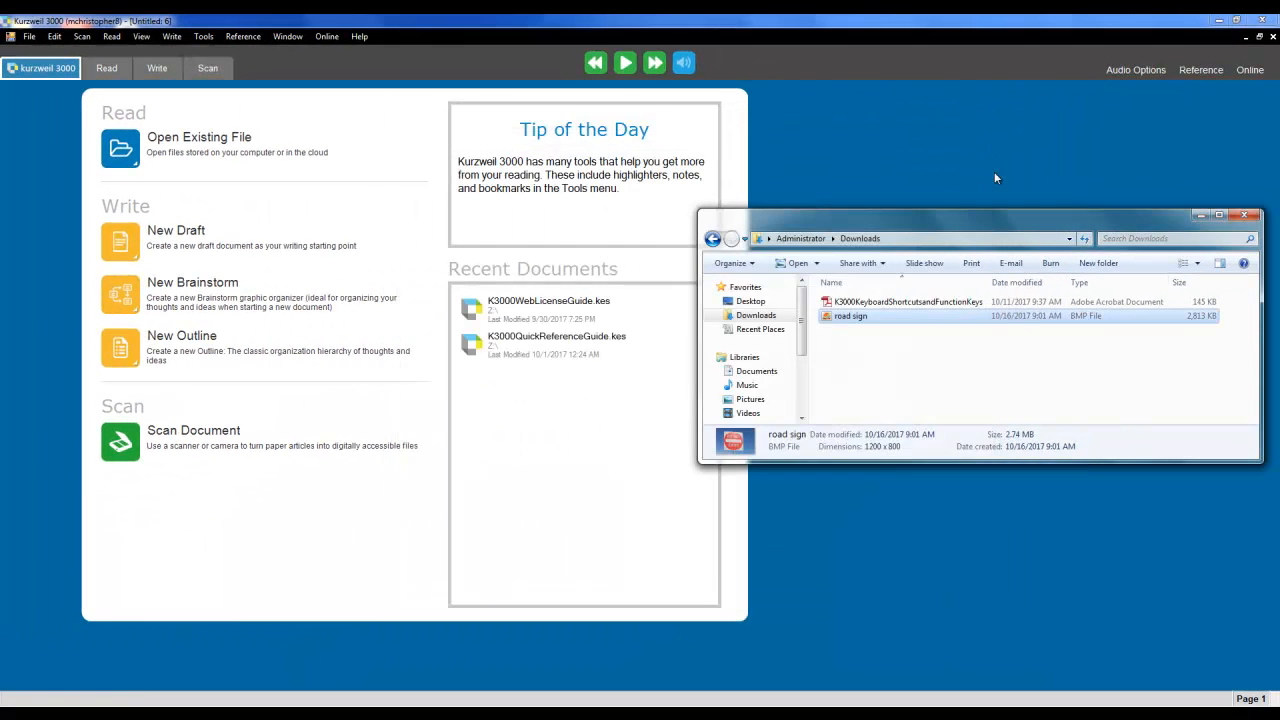
click(1199, 216)
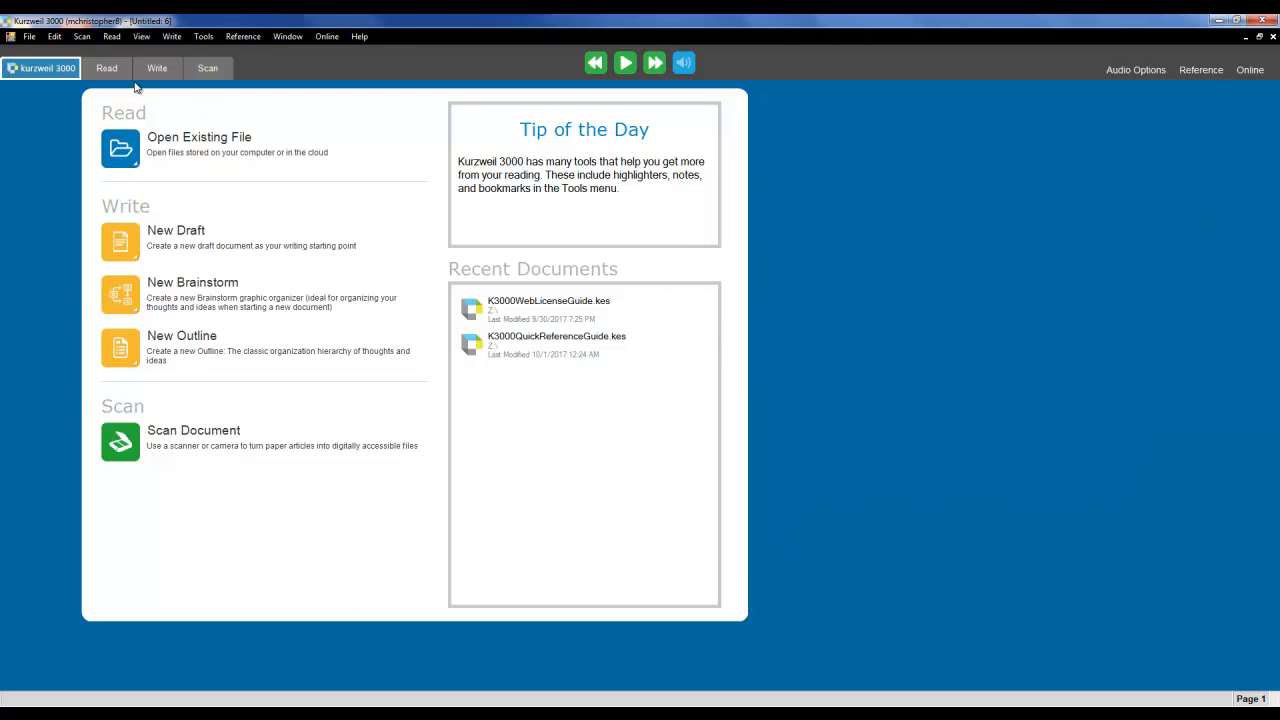
Display the imported road sign for reading at 75% zoom and have its text read aloud.
click(101, 67)
click(306, 97)
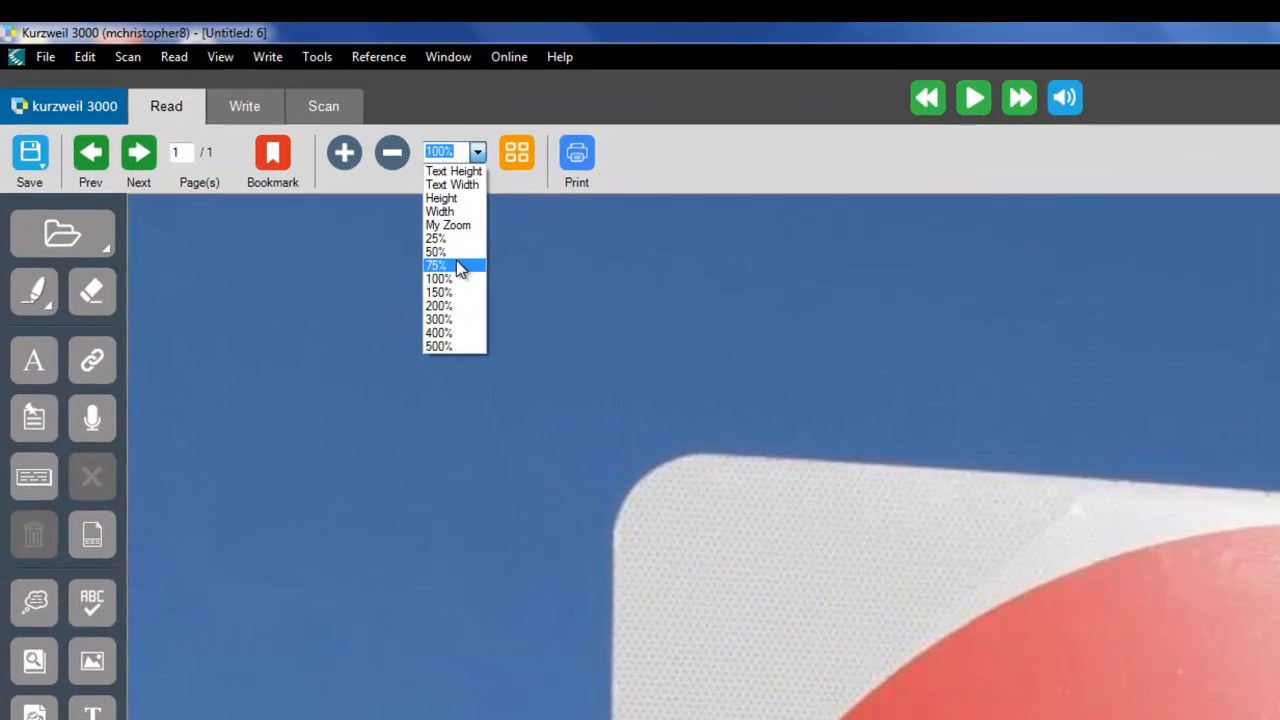
click(456, 264)
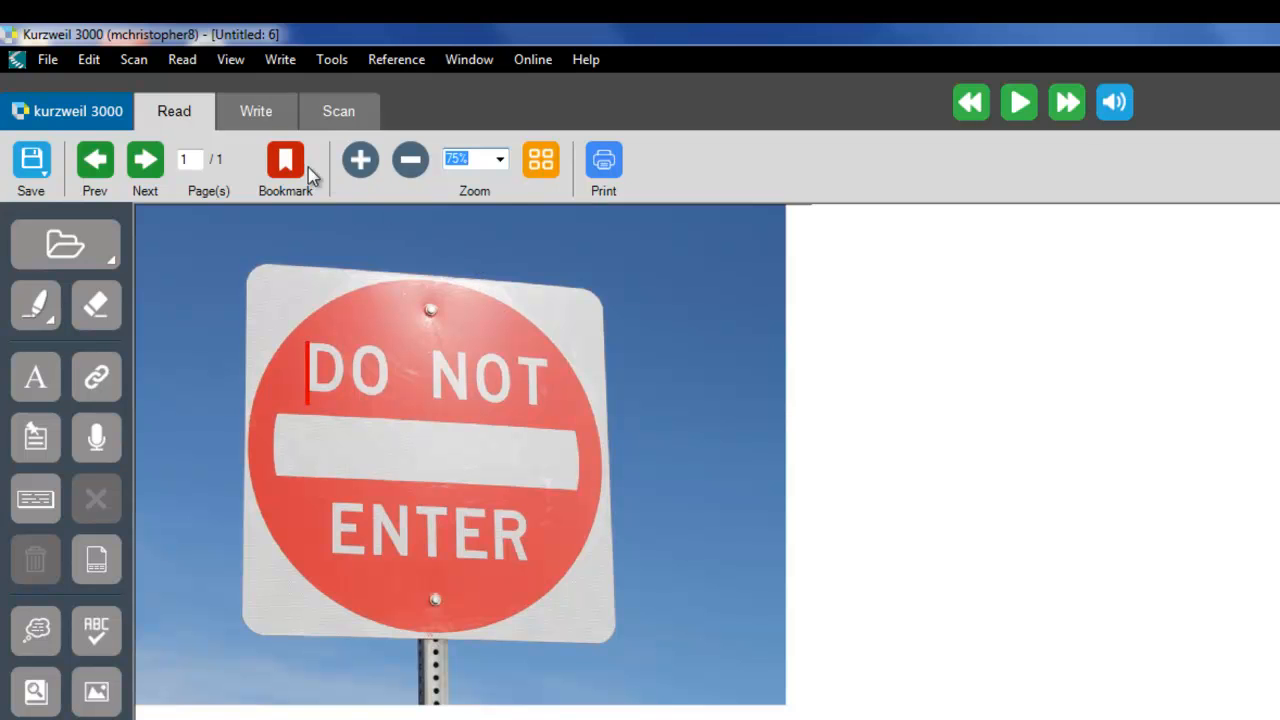
click(1019, 104)
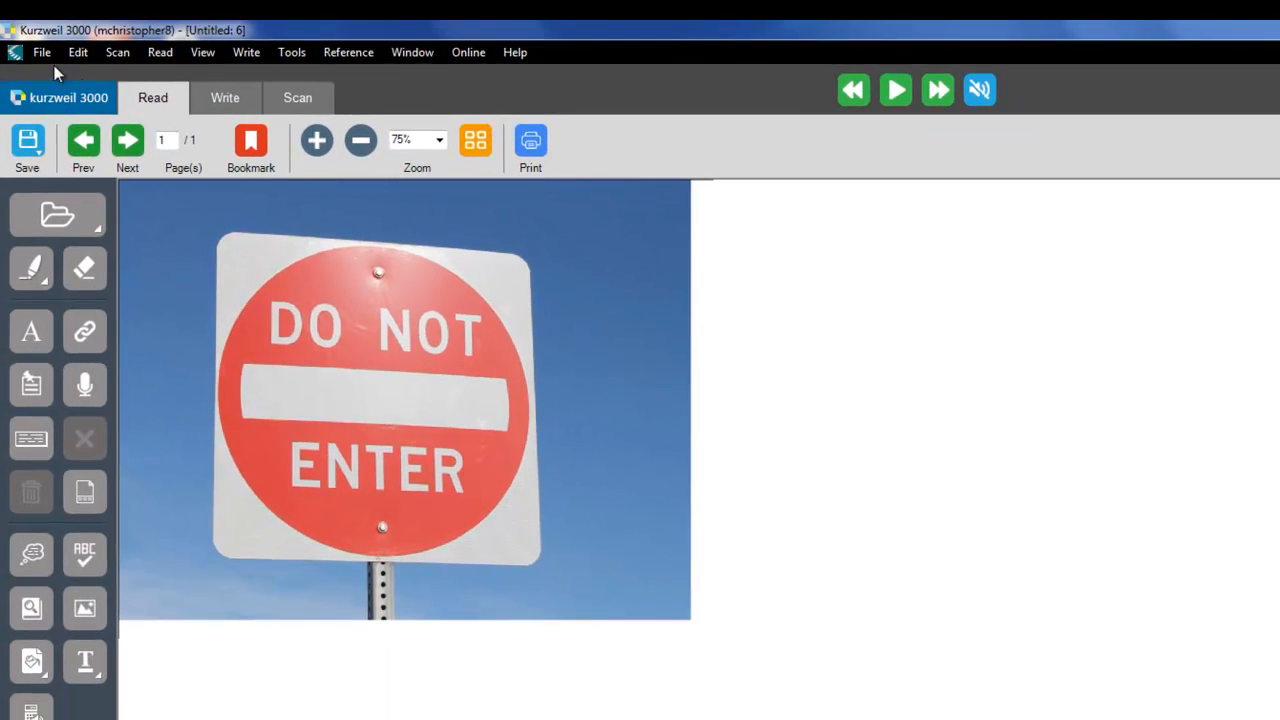
Save the imported image as "road sign" in KESI File Format (*.KES) in the Documents library.
click(42, 52)
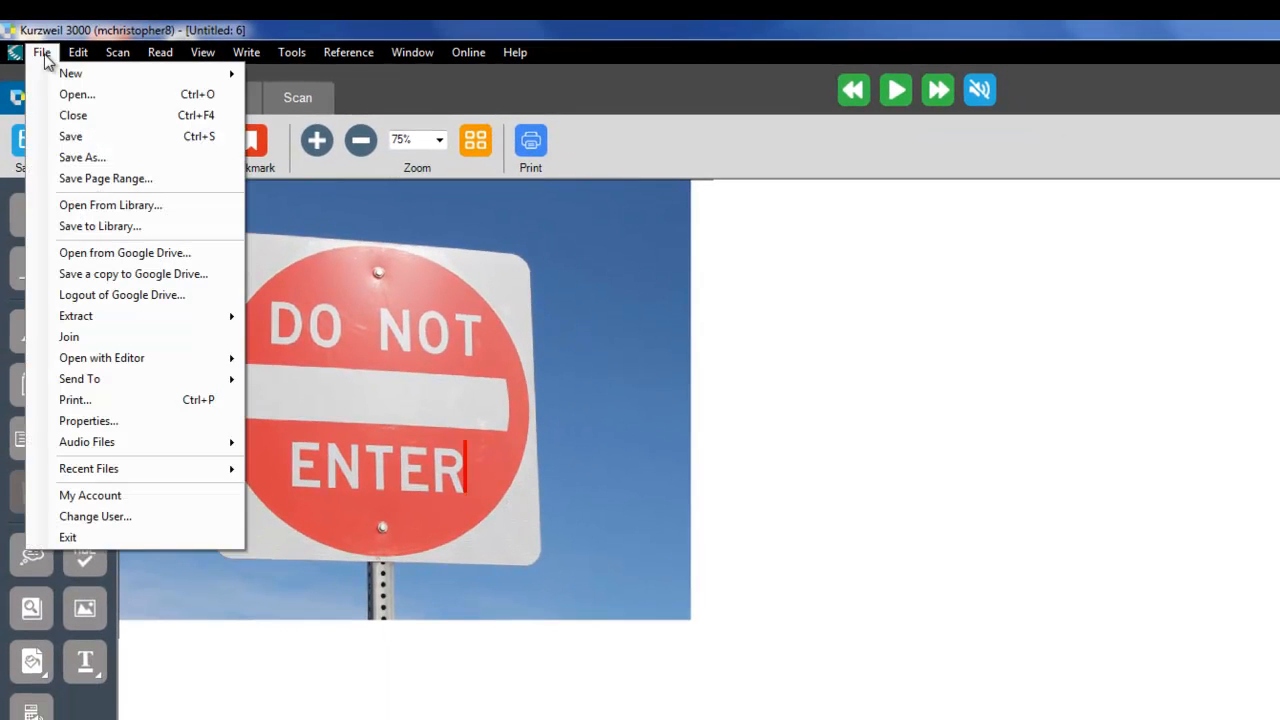
click(70, 136)
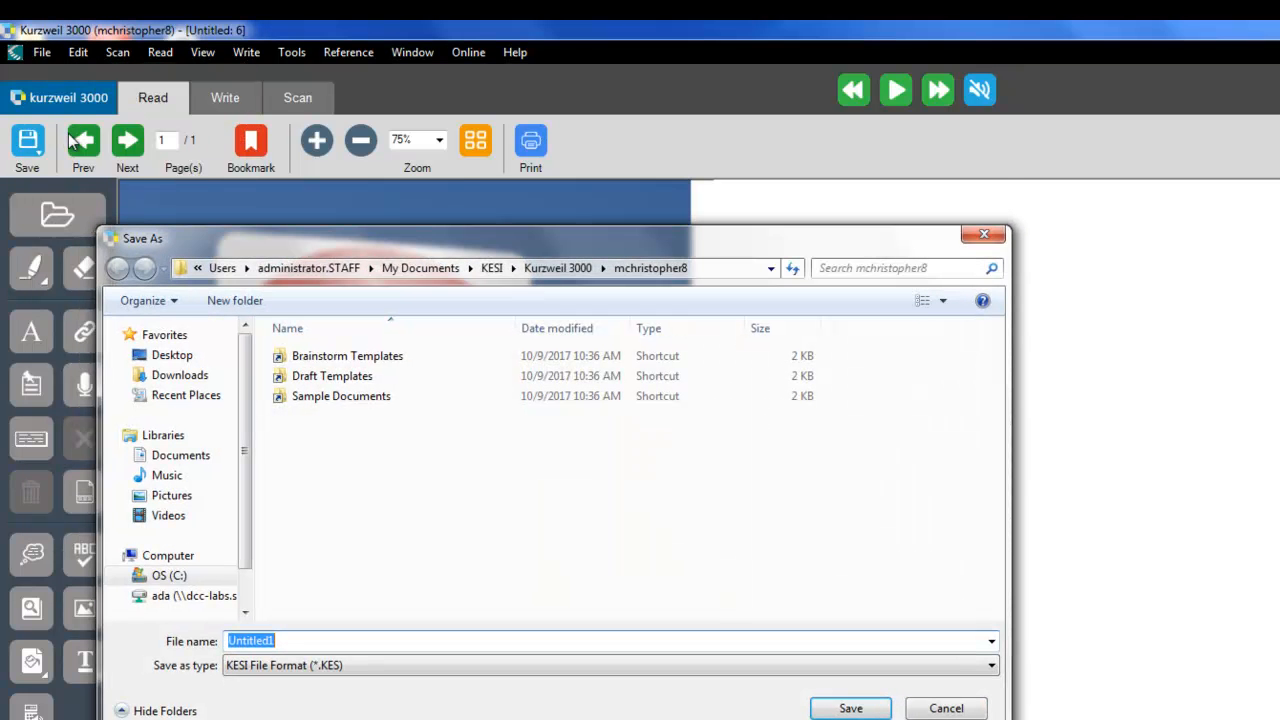
drag(218, 240, 592, 270)
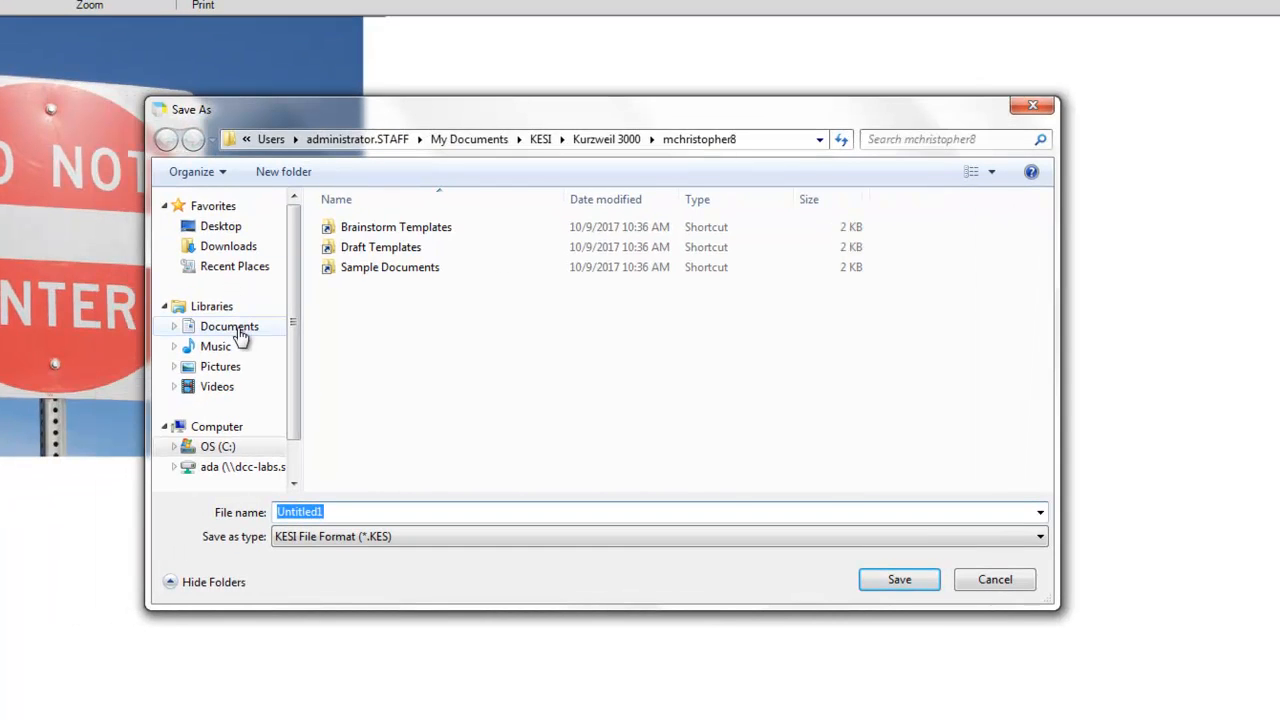
click(232, 327)
double_click(333, 512)
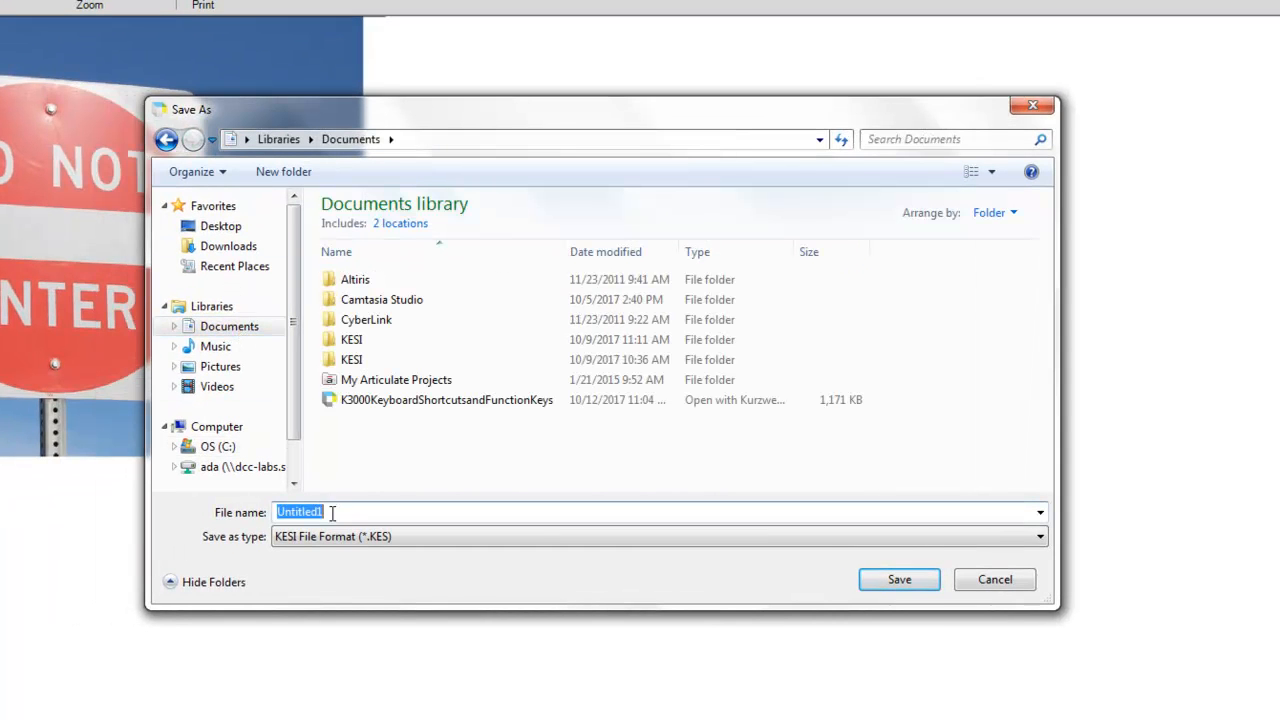
text(road )
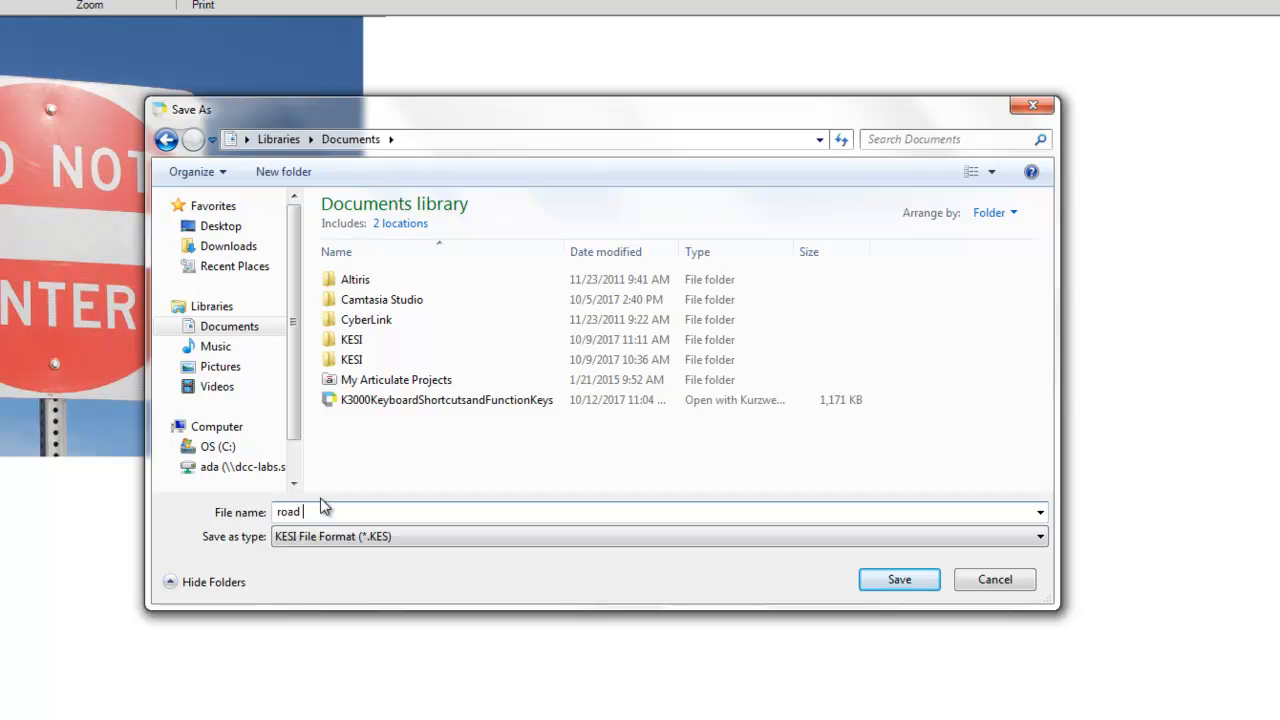
text(sign)
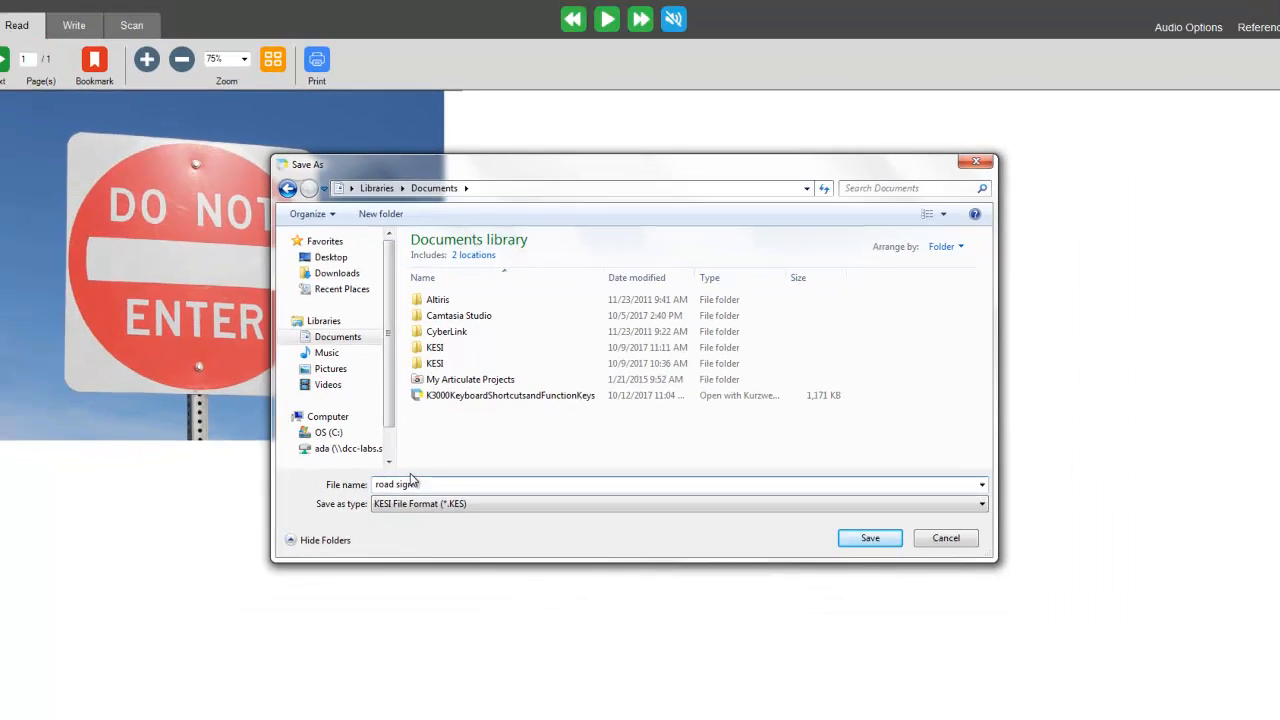
key(Return)
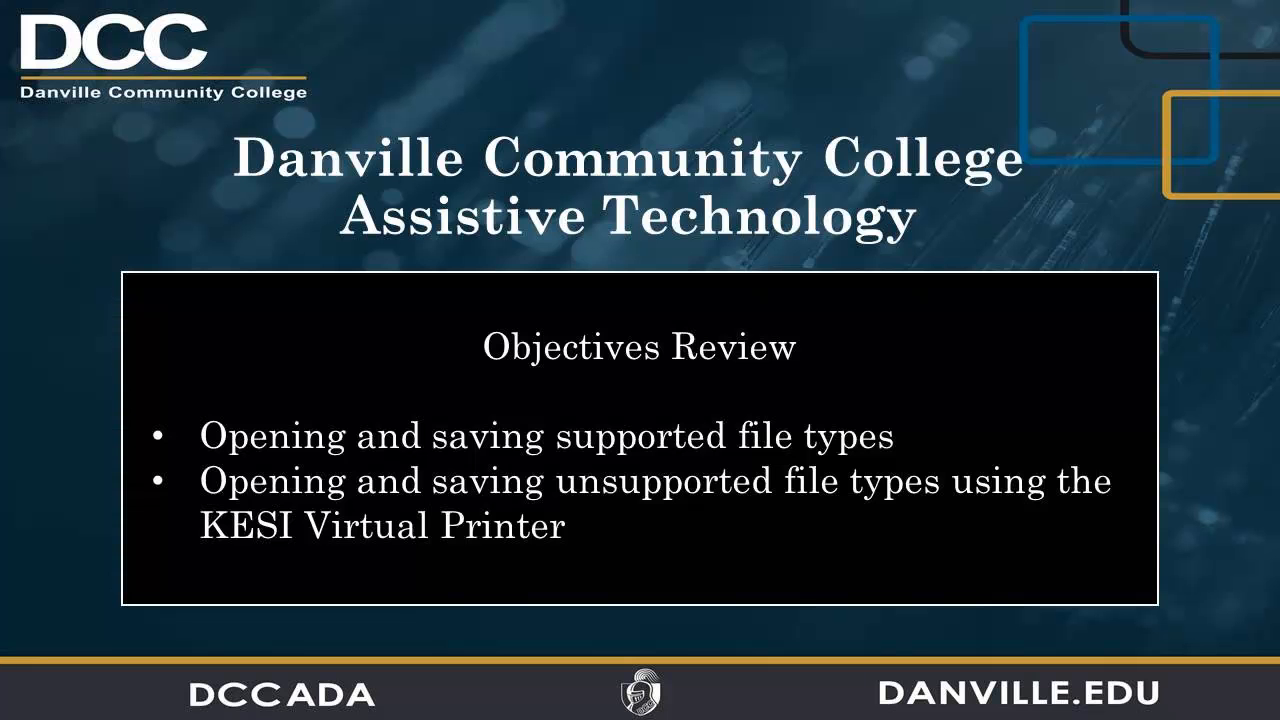